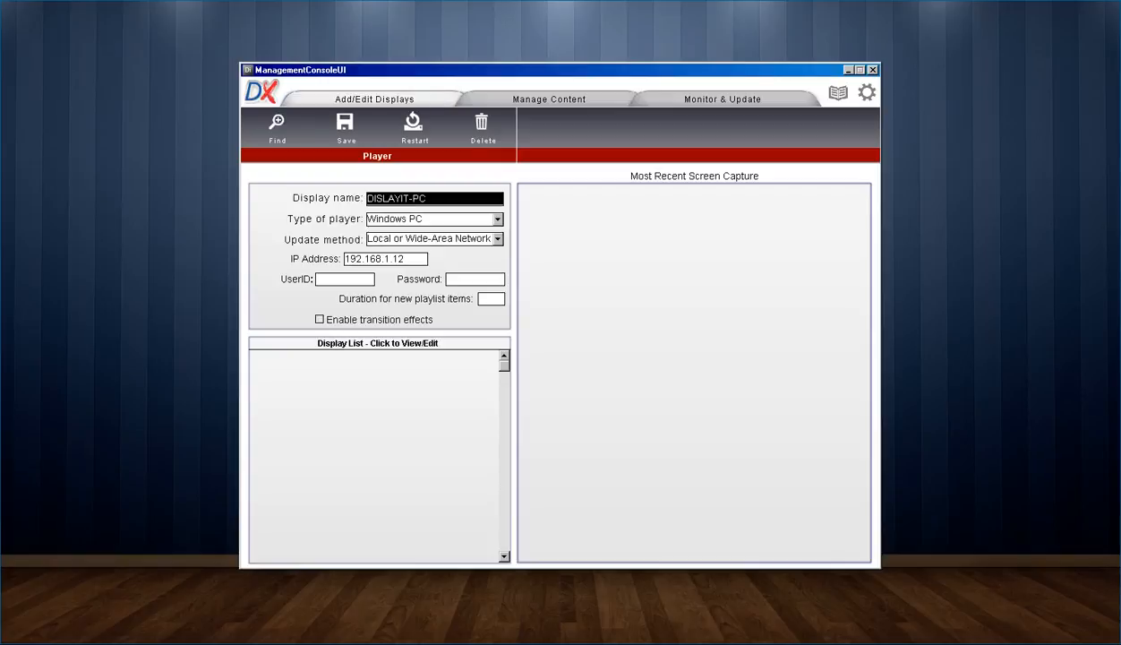
Step: Name the player Main Lobby, keeping Windows PC type and Local network updates
{"action": "type", "text": "Main L"}
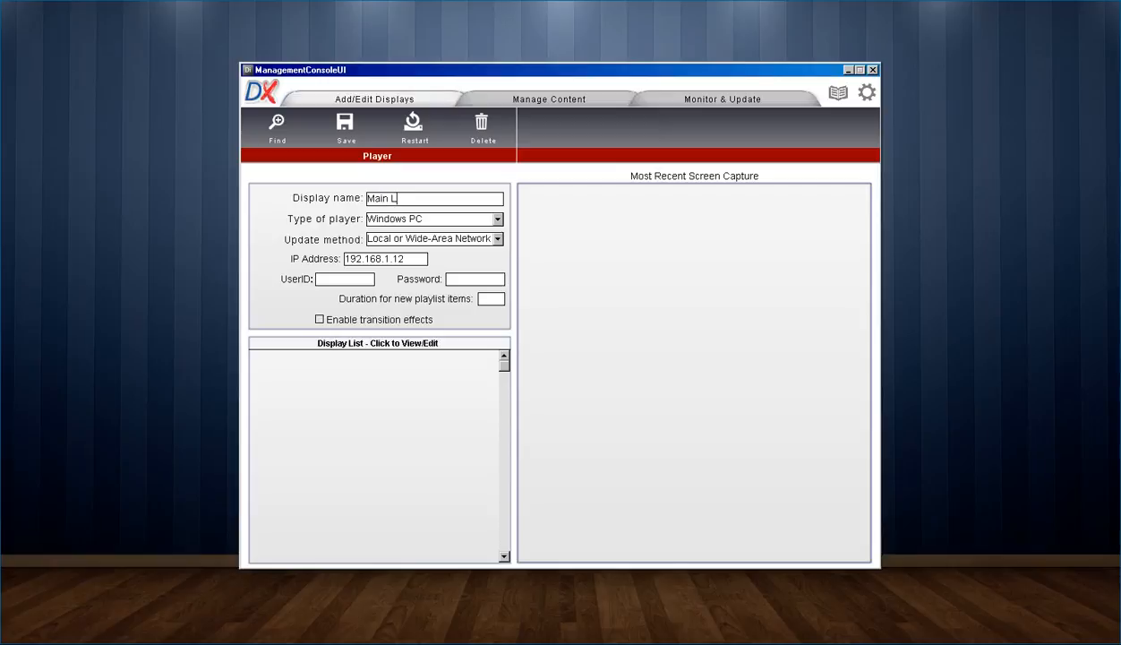
{"action": "type", "text": "obby"}
{"action": "left_click", "coordinate": [497, 219]}
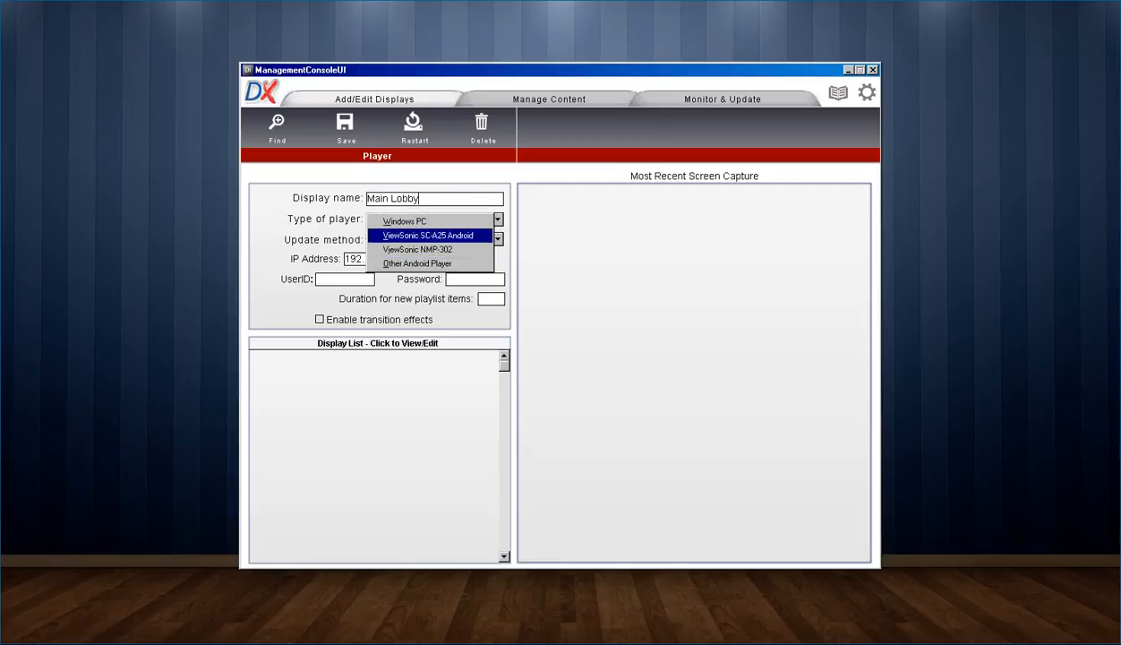
{"action": "left_click", "coordinate": [405, 222]}
{"action": "left_click", "coordinate": [498, 239]}
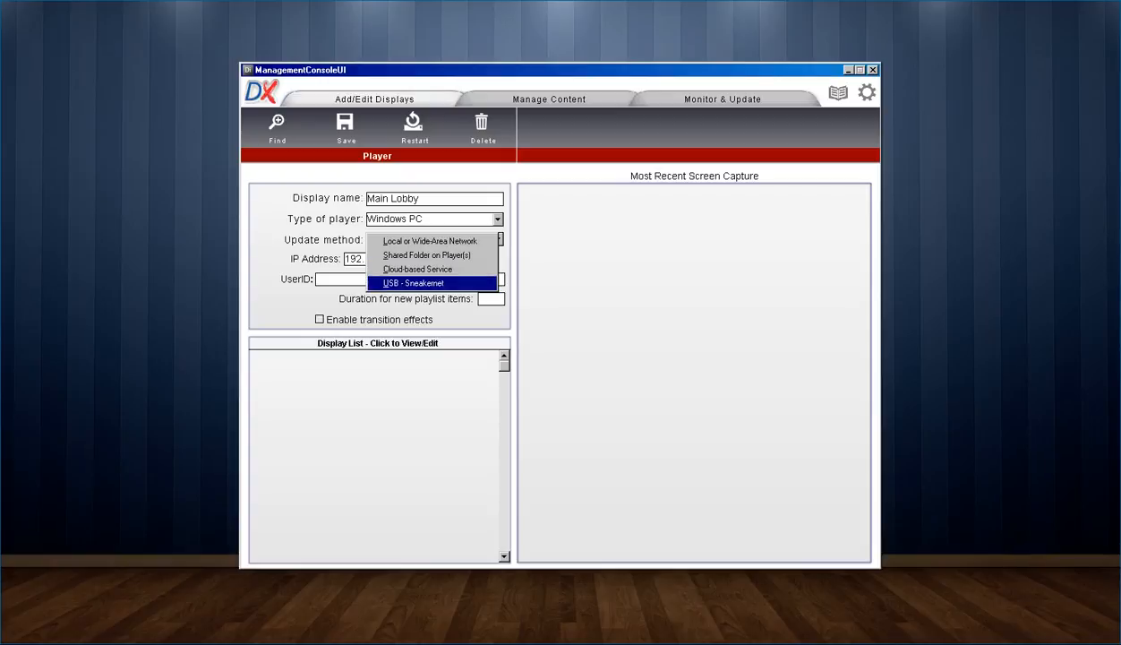
{"action": "left_click", "coordinate": [430, 240]}
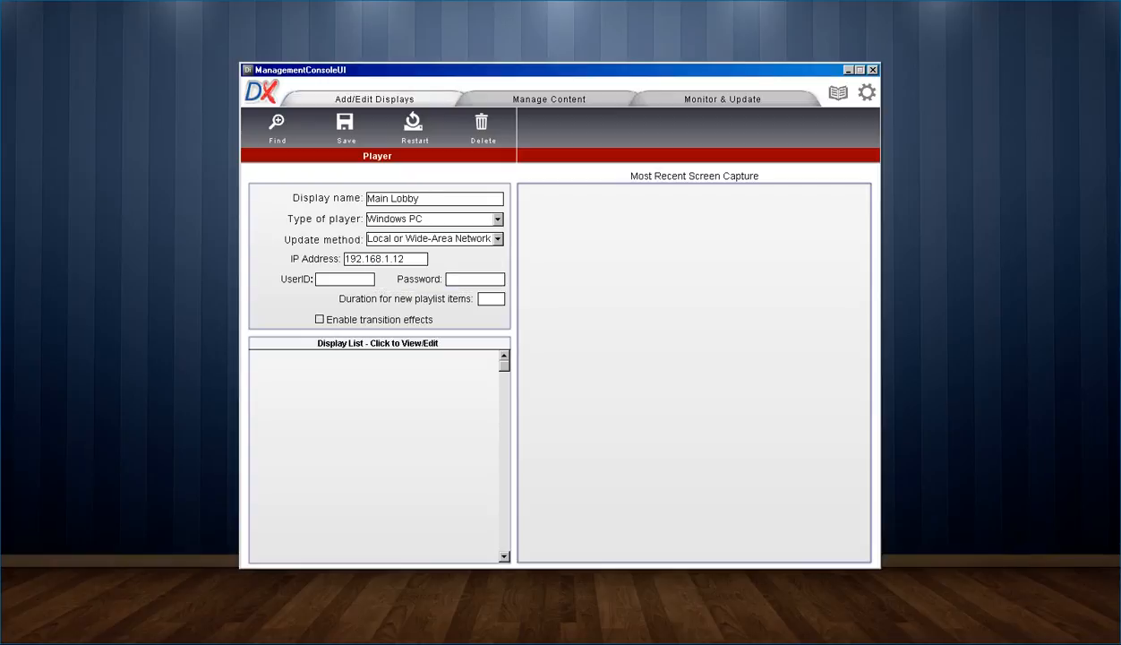
Step: Enter the user ID and password, set duration 10, save, and open Main Lobby's details
{"action": "type", "text": "admin"}
{"action": "key", "text": "Tab"}
{"action": "type", "text": "admin"}
{"action": "key", "text": "Tab"}
{"action": "type", "text": "10"}
{"action": "key", "text": "ctrl+s"}
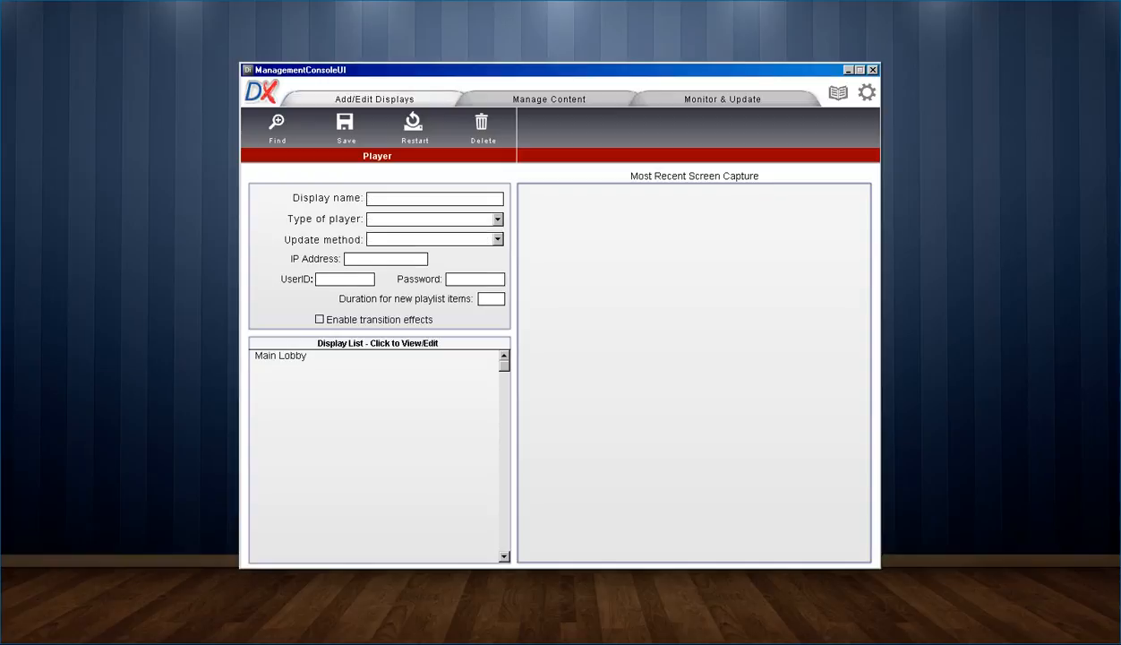
{"action": "left_click", "coordinate": [282, 356]}
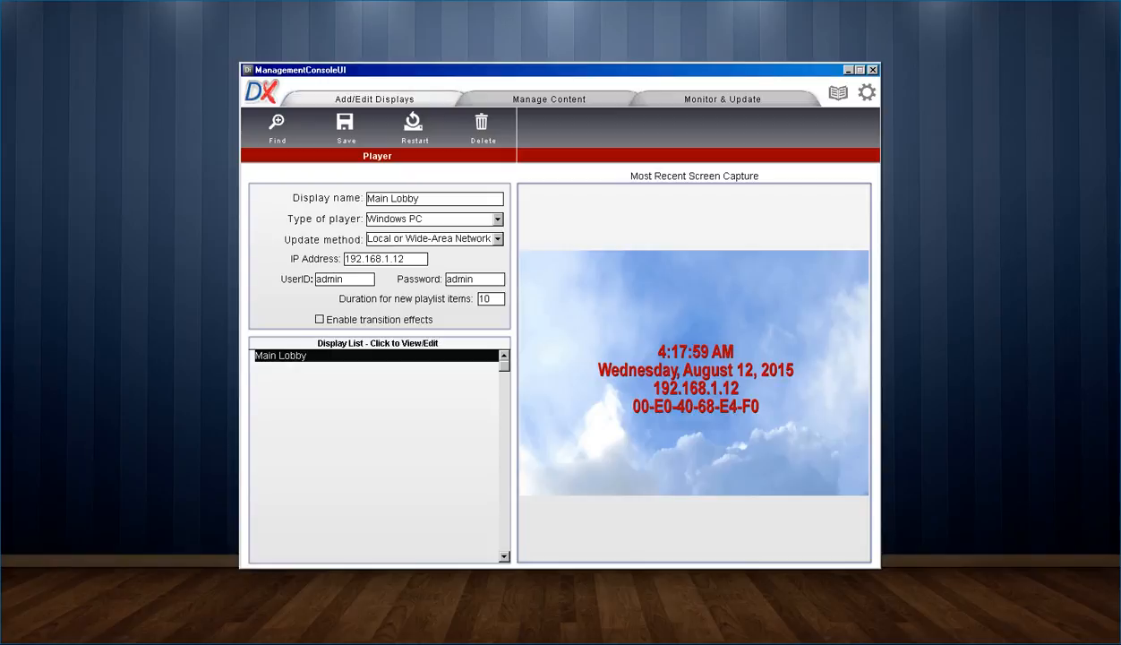
Step: Choose Main Lobby under Manage Content and drag the four beach JPGs into its playlist
{"action": "left_click", "coordinate": [549, 99]}
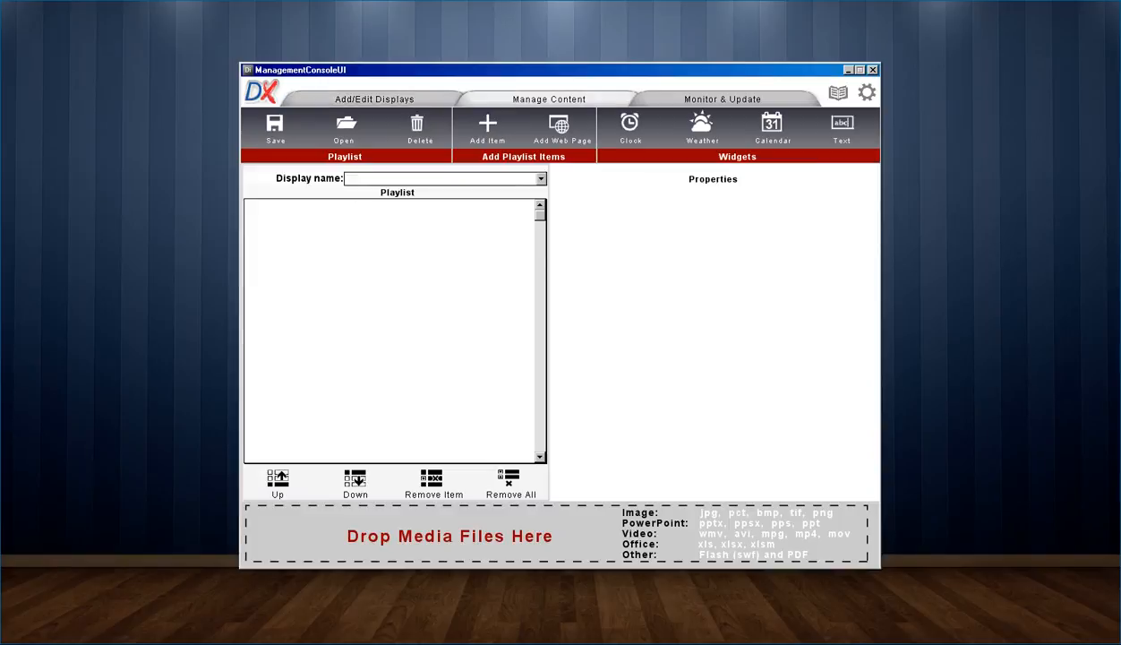
{"action": "left_click", "coordinate": [541, 179]}
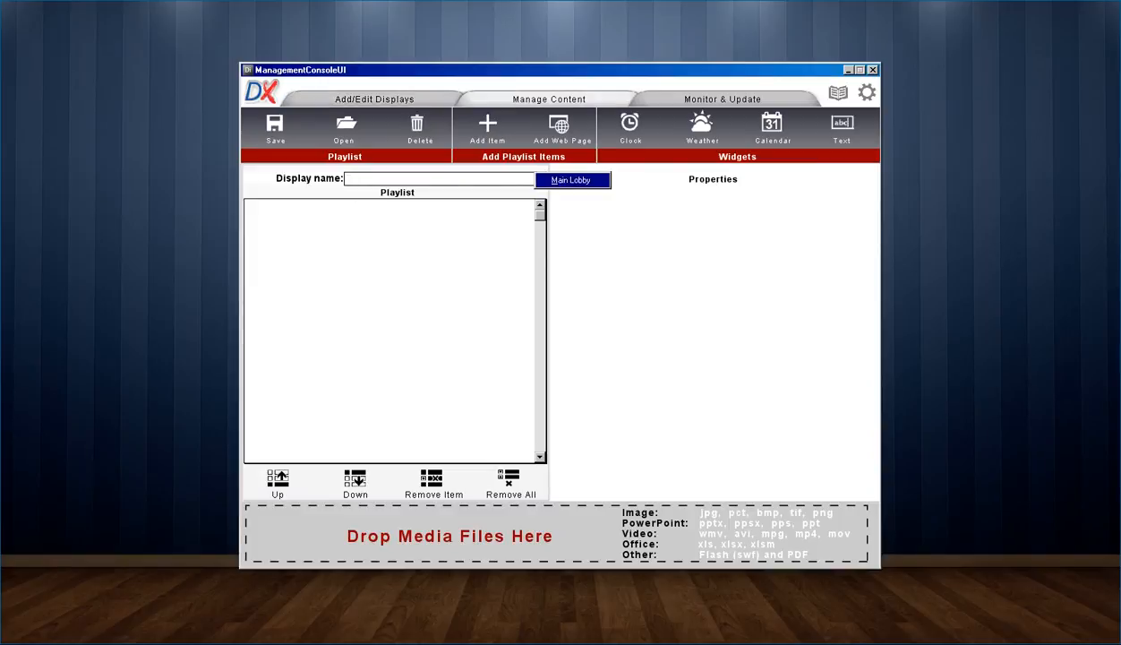
{"action": "left_click", "coordinate": [572, 180]}
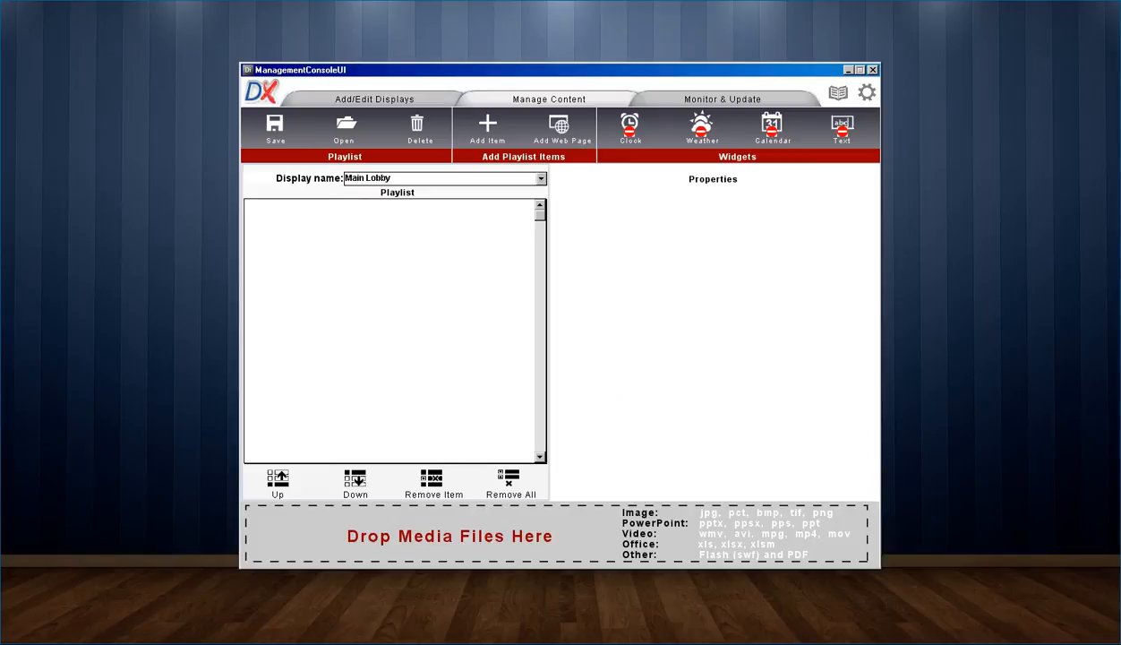
{"action": "key", "text": "alt+Tab"}
{"action": "left_click_drag", "start_coordinate": [831, 415], "coordinate": [1075, 323]}
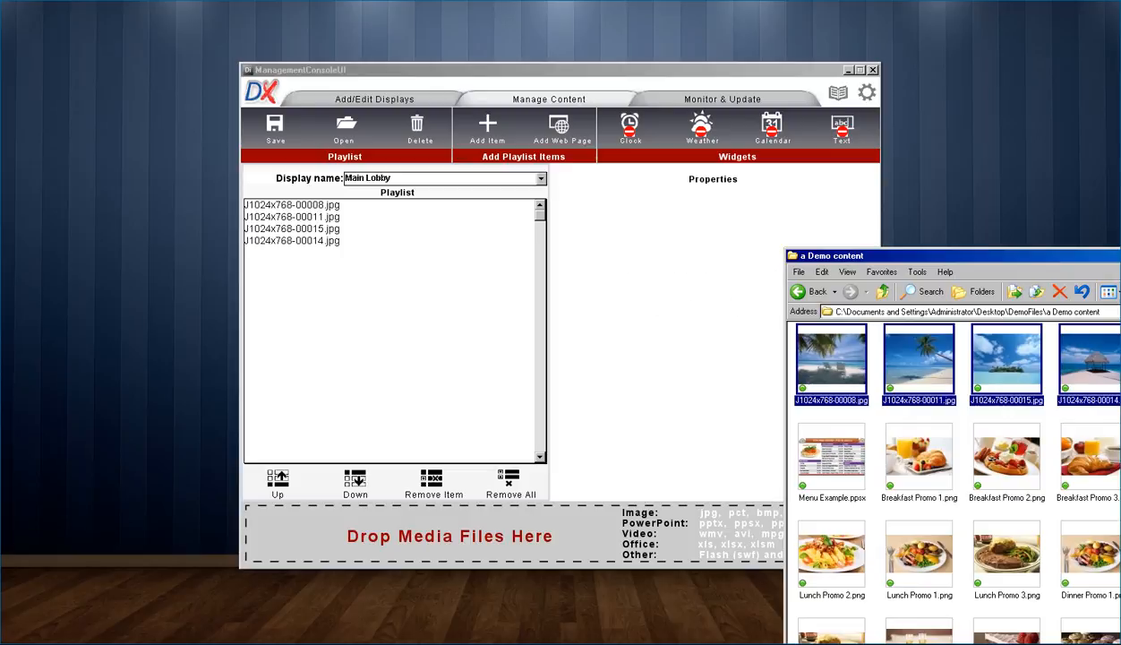
{"action": "left_click", "coordinate": [723, 100]}
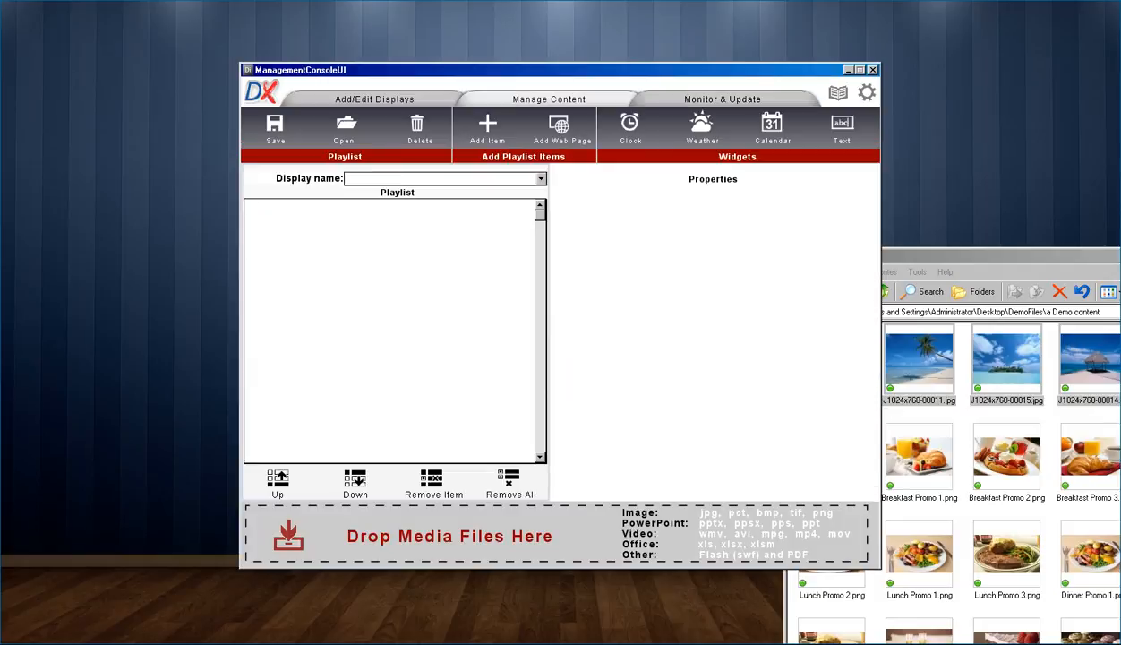
Step: Reload Main Lobby, drag CPC PowerPoint.pptx into the playlist, and show its properties
{"action": "left_click", "coordinate": [541, 180]}
{"action": "left_click", "coordinate": [573, 180]}
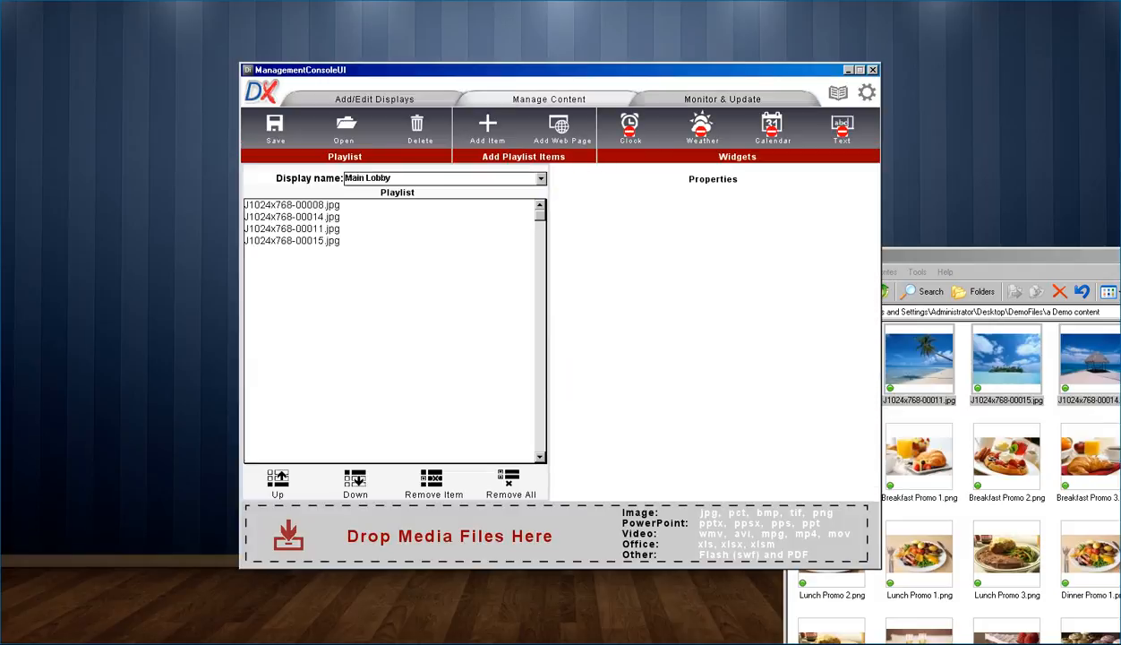
{"action": "left_click", "coordinate": [963, 413]}
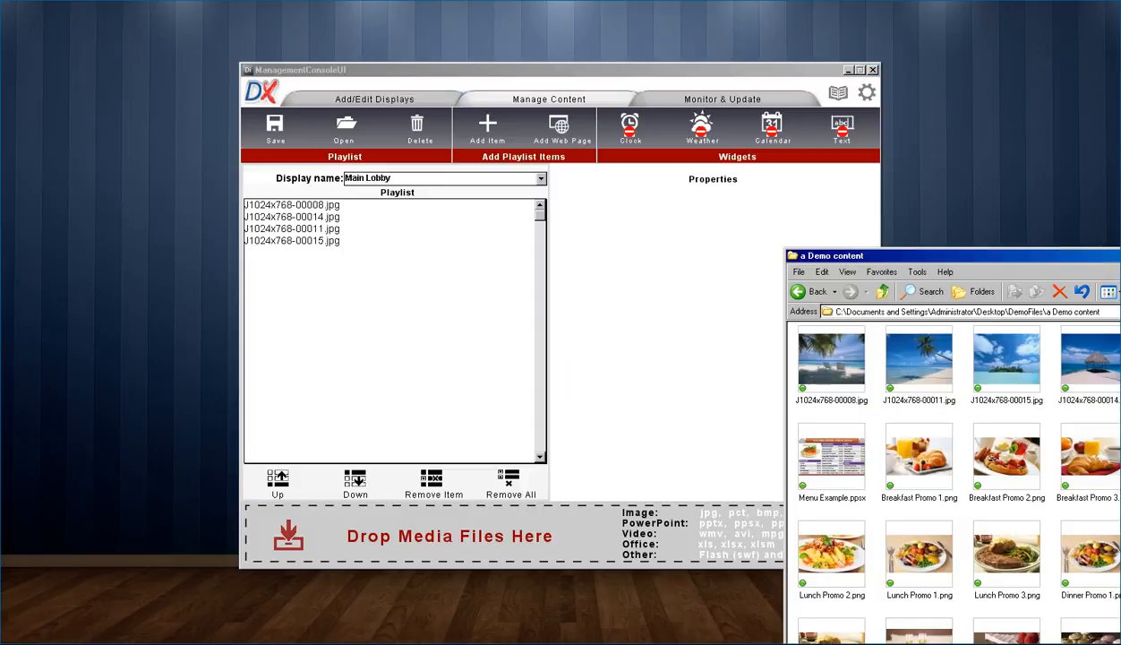
{"action": "left_click_drag", "start_coordinate": [951, 256], "coordinate": [816, 239]}
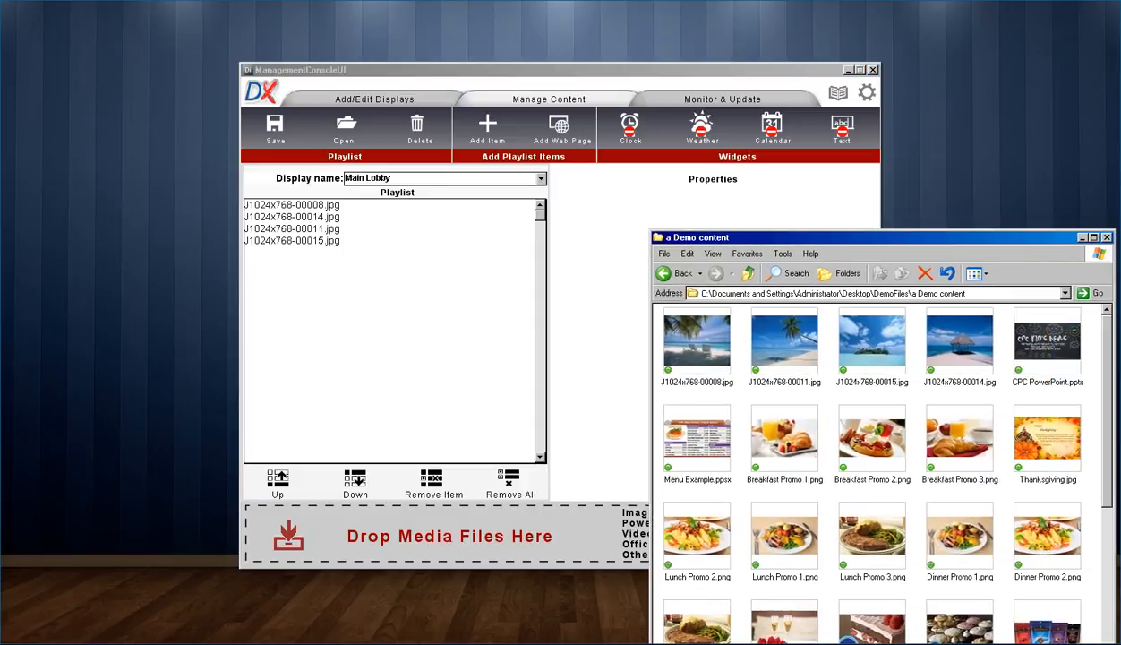
{"action": "left_click_drag", "start_coordinate": [1047, 342], "coordinate": [573, 430]}
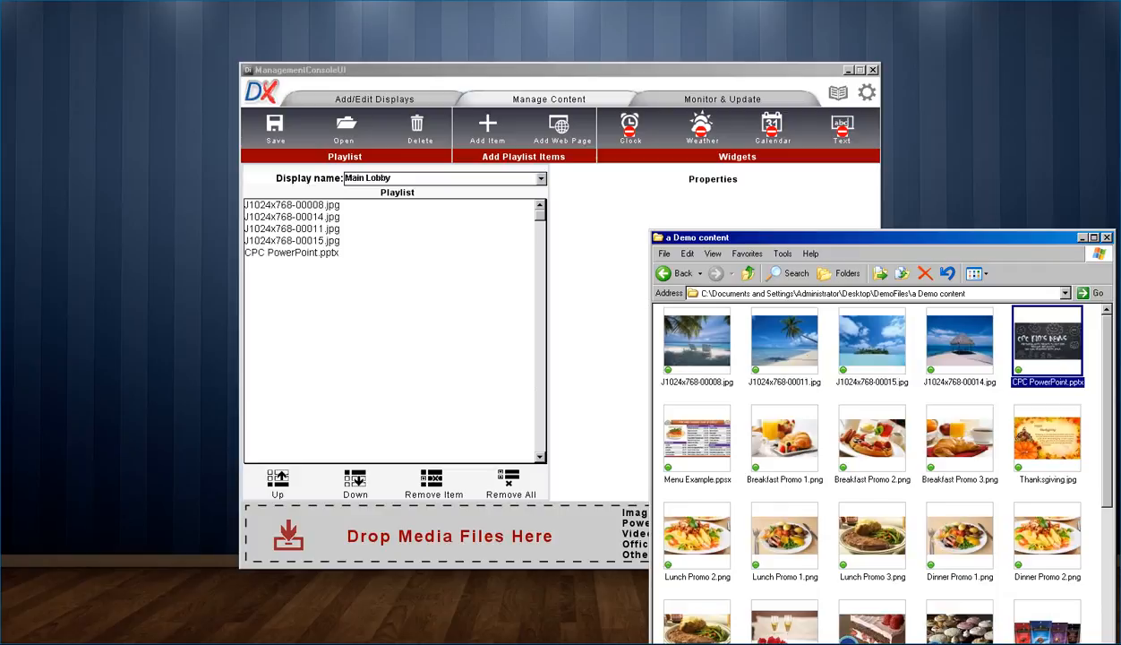
{"action": "left_click", "coordinate": [555, 70]}
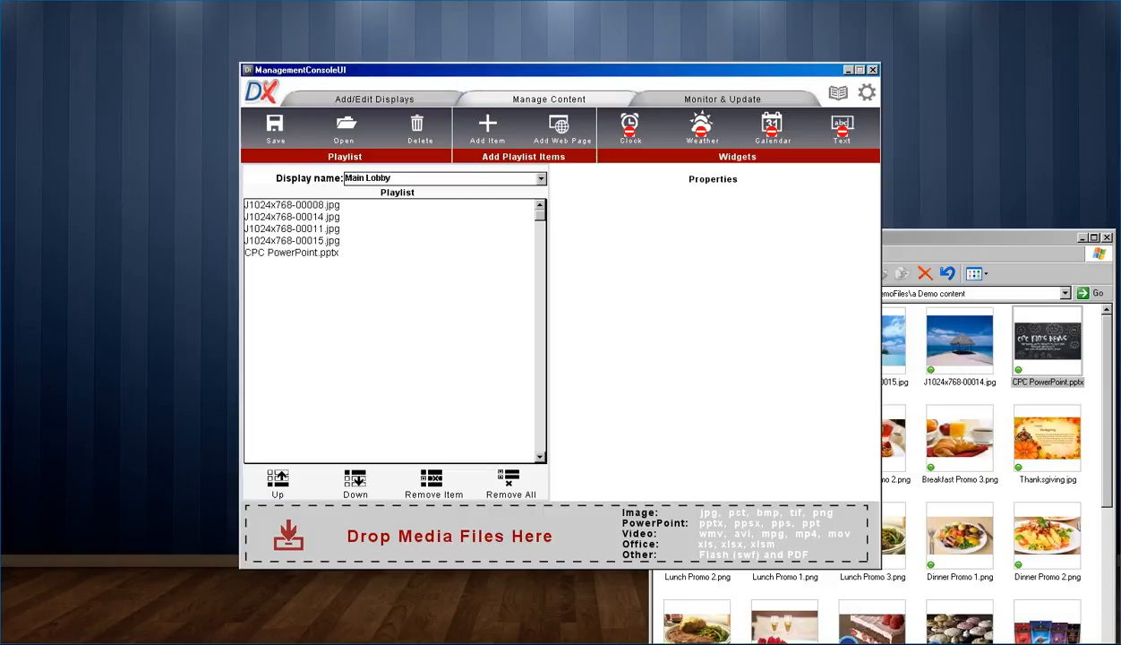
{"action": "left_click", "coordinate": [292, 253]}
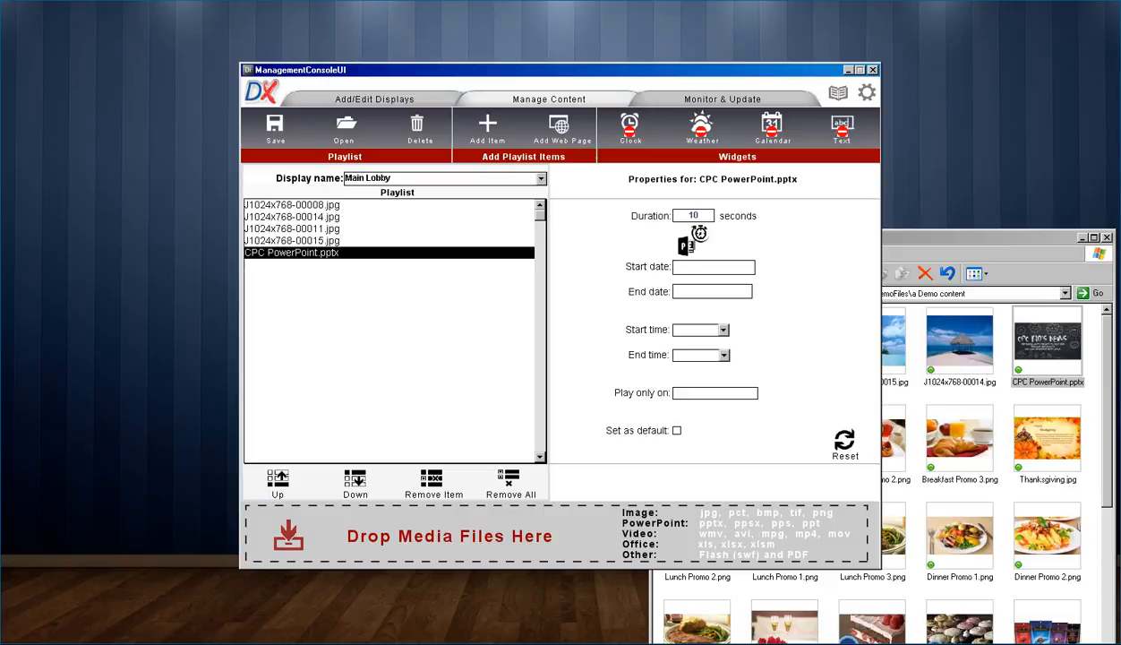
Step: Move CPC PowerPoint.pptx up two places and change its duration from 59 to 108 seconds
{"action": "left_click", "coordinate": [277, 480]}
{"action": "left_click", "coordinate": [278, 480]}
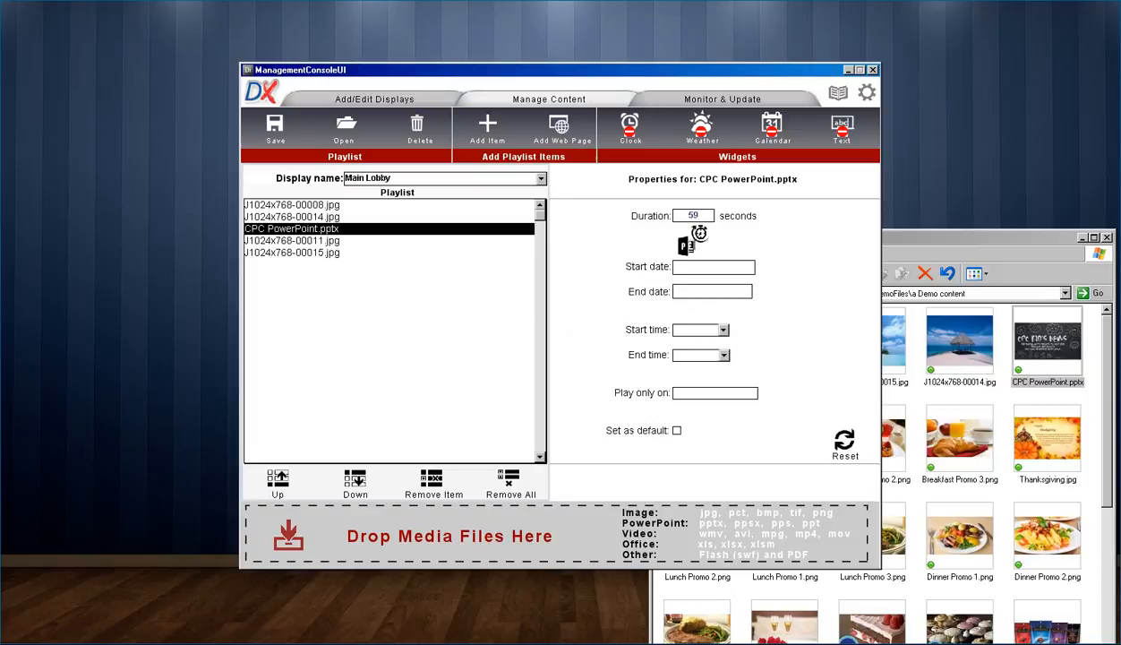
{"action": "left_click_drag", "start_coordinate": [710, 216], "coordinate": [670, 216]}
{"action": "type", "text": "108"}
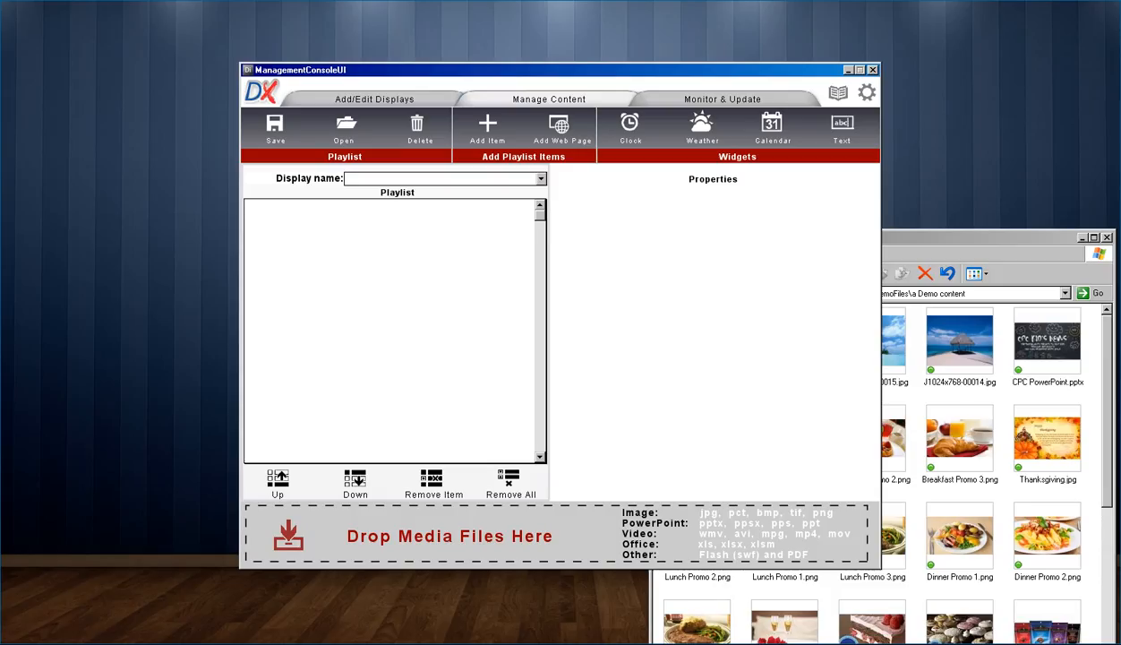
Step: Load the Main Lobby playlist and remove all its files
{"action": "left_click", "coordinate": [541, 180]}
{"action": "left_click", "coordinate": [559, 178]}
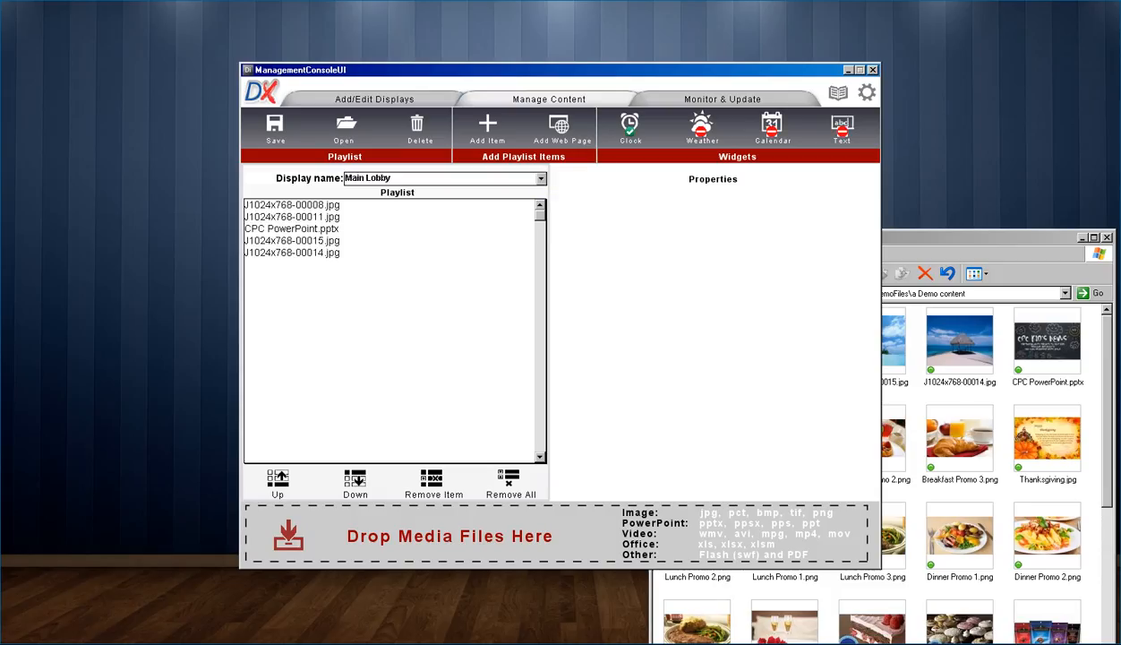
{"action": "left_click", "coordinate": [509, 483]}
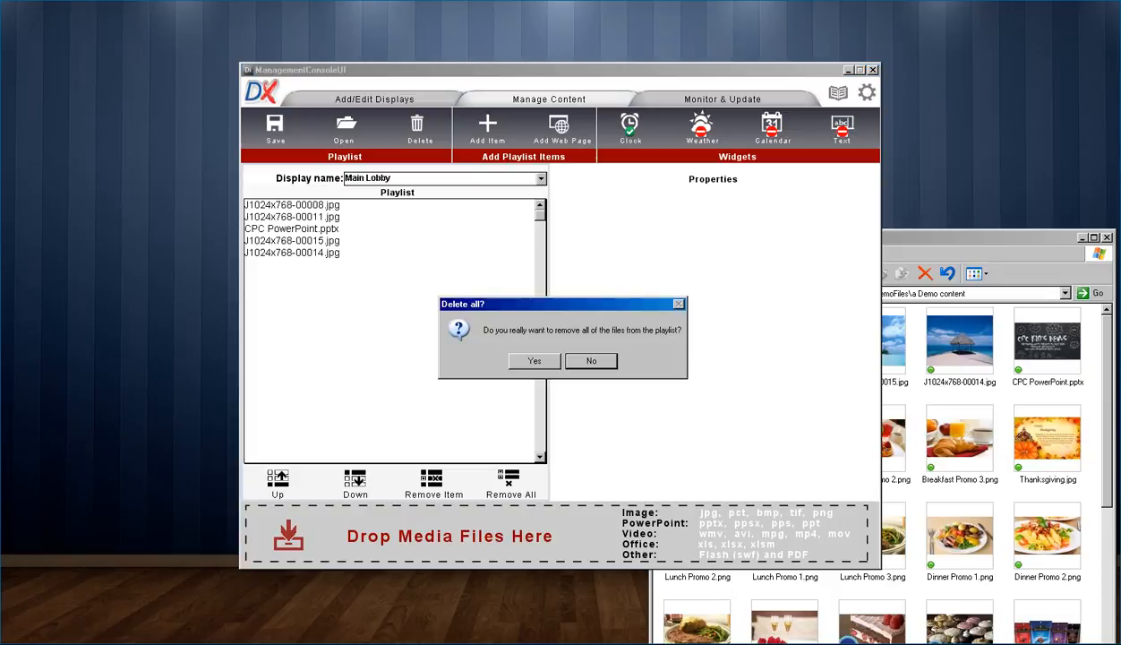
{"action": "left_click", "coordinate": [535, 361]}
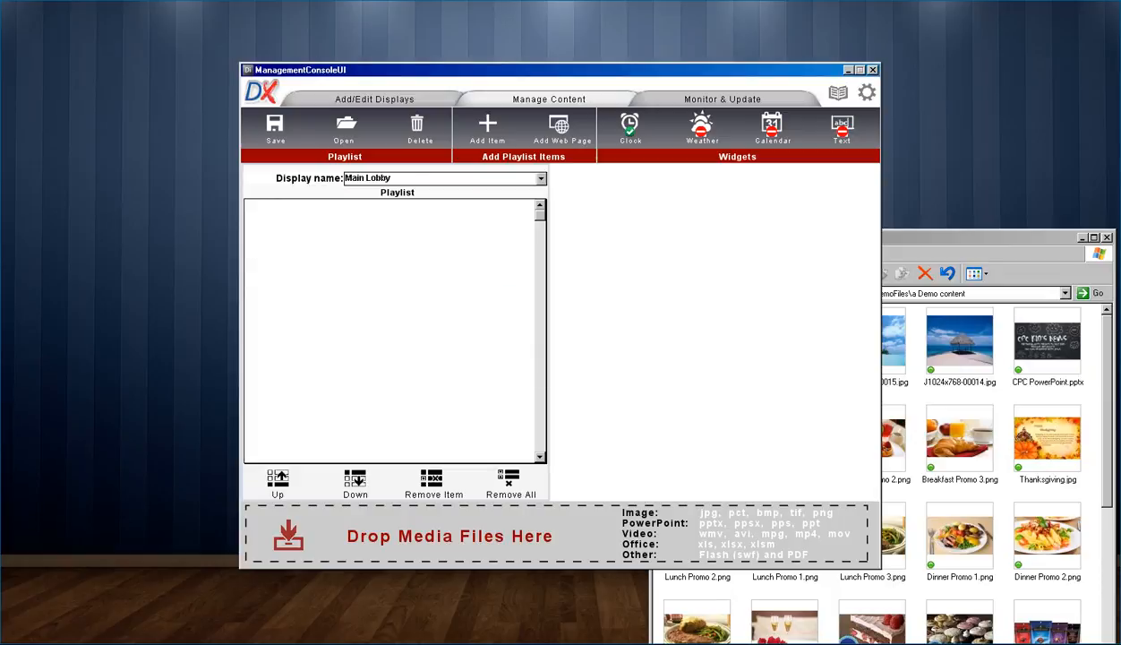
Step: Add Menu Example.ppsx, Breakfast Promo 1–3.png and Thanksgiving.jpg, then select Breakfast Promo 1.png
{"action": "key", "text": "alt+Tab"}
{"action": "left_click_drag", "start_coordinate": [1066, 423], "coordinate": [449, 536]}
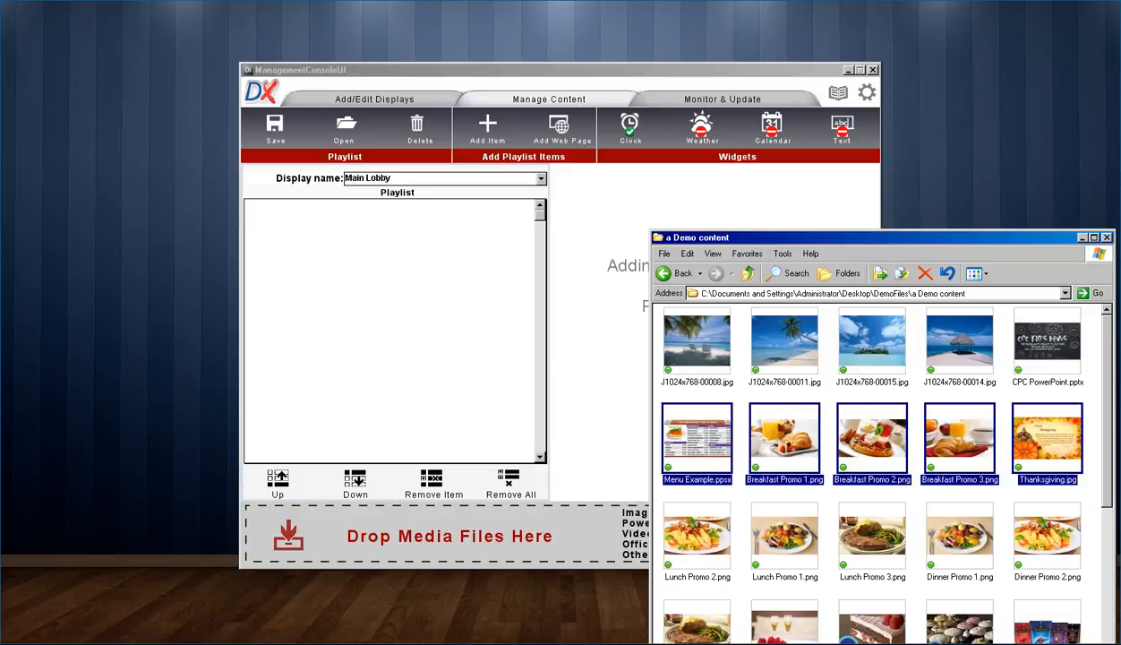
{"action": "left_click", "coordinate": [450, 535]}
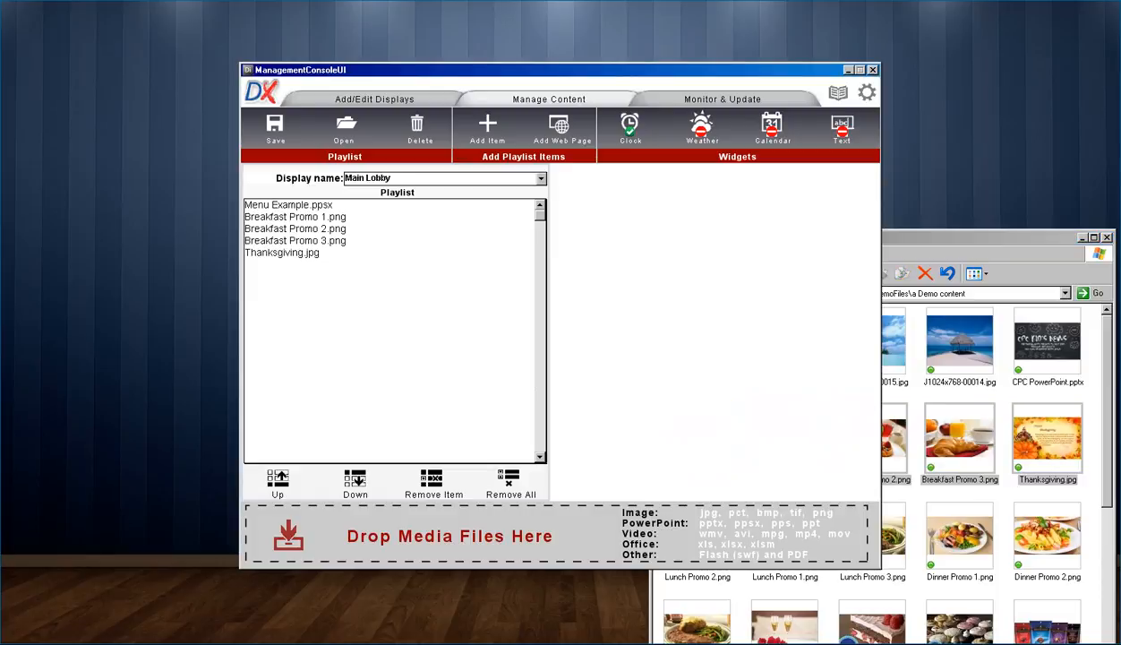
{"action": "left_click", "coordinate": [295, 217]}
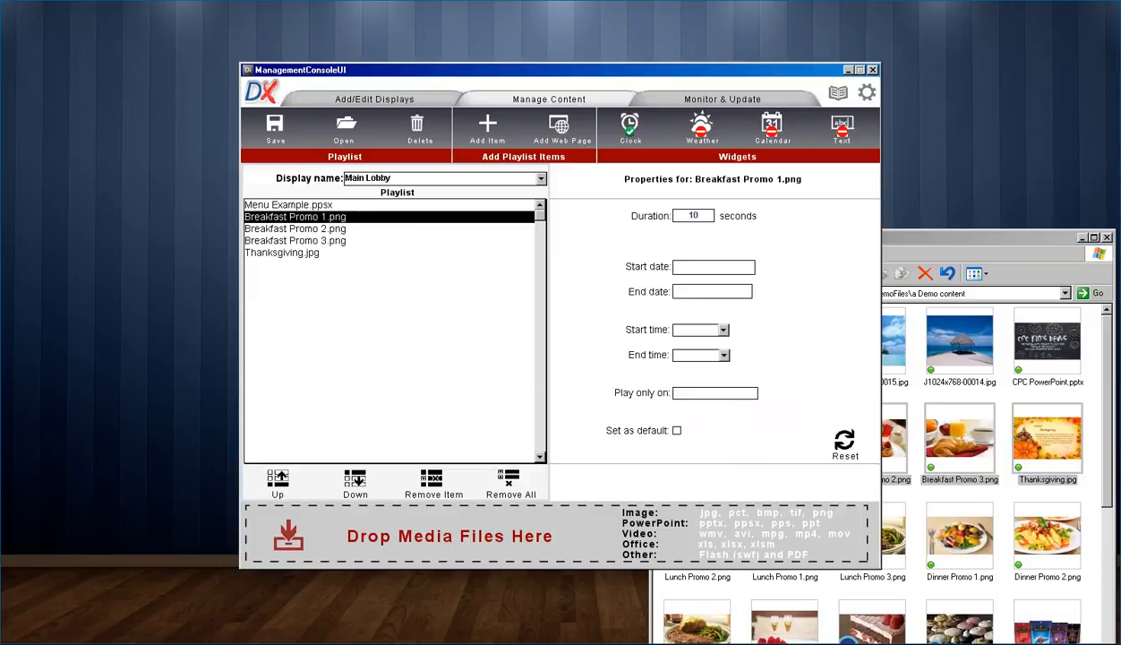
Step: Set Breakfast Promo 1.png to play from 5:00 AM to 10:00 AM
{"action": "left_click", "coordinate": [723, 330]}
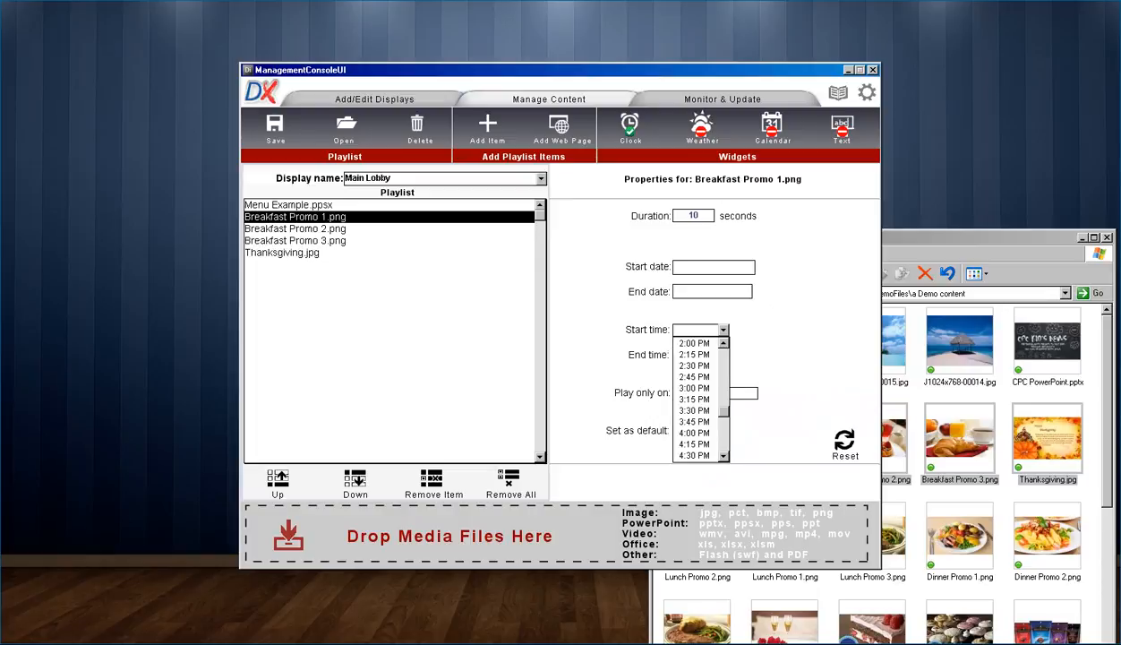
{"action": "scroll", "coordinate": [701, 399], "scroll_direction": "up", "scroll_amount": 12}
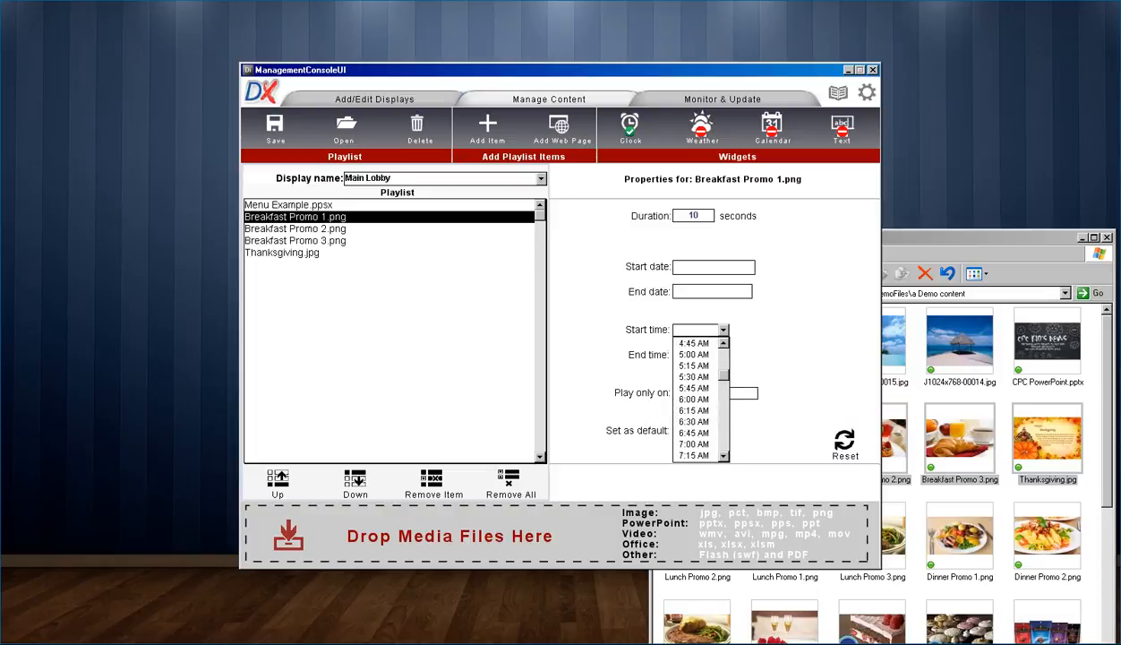
{"action": "left_click", "coordinate": [694, 354]}
{"action": "left_click", "coordinate": [723, 354]}
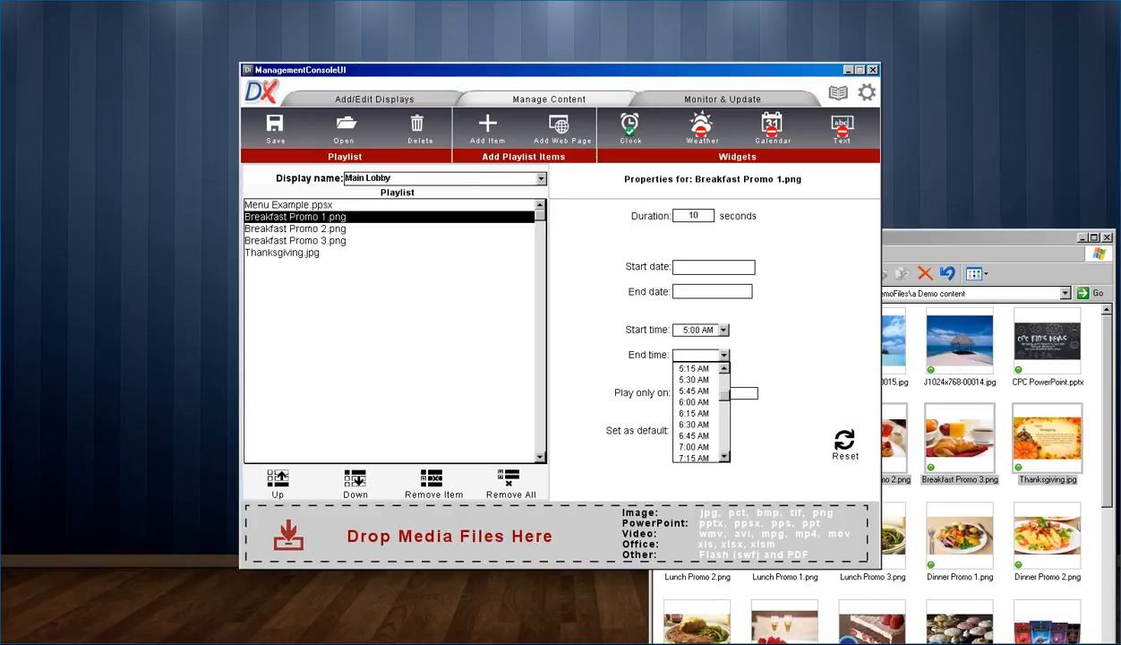
{"action": "scroll", "coordinate": [701, 412], "scroll_direction": "down", "scroll_amount": 3}
{"action": "left_click", "coordinate": [692, 446]}
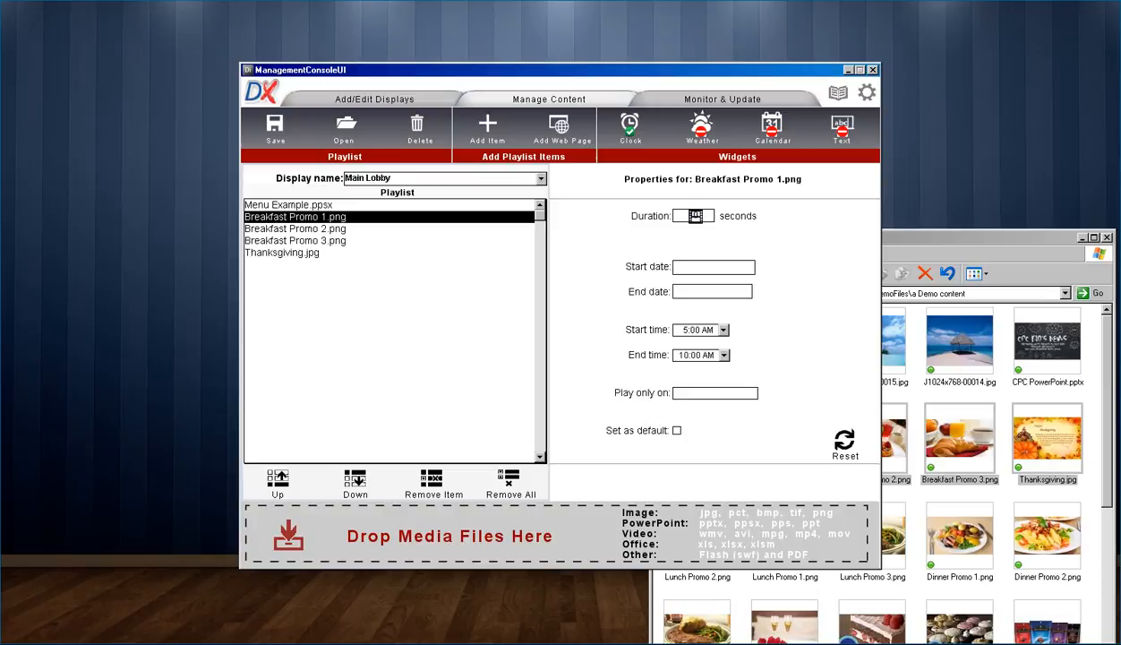
Step: Set Breakfast Promo 2.png to play from 5:00 AM to 10:00 AM
{"action": "left_click", "coordinate": [296, 229]}
{"action": "left_click", "coordinate": [724, 331]}
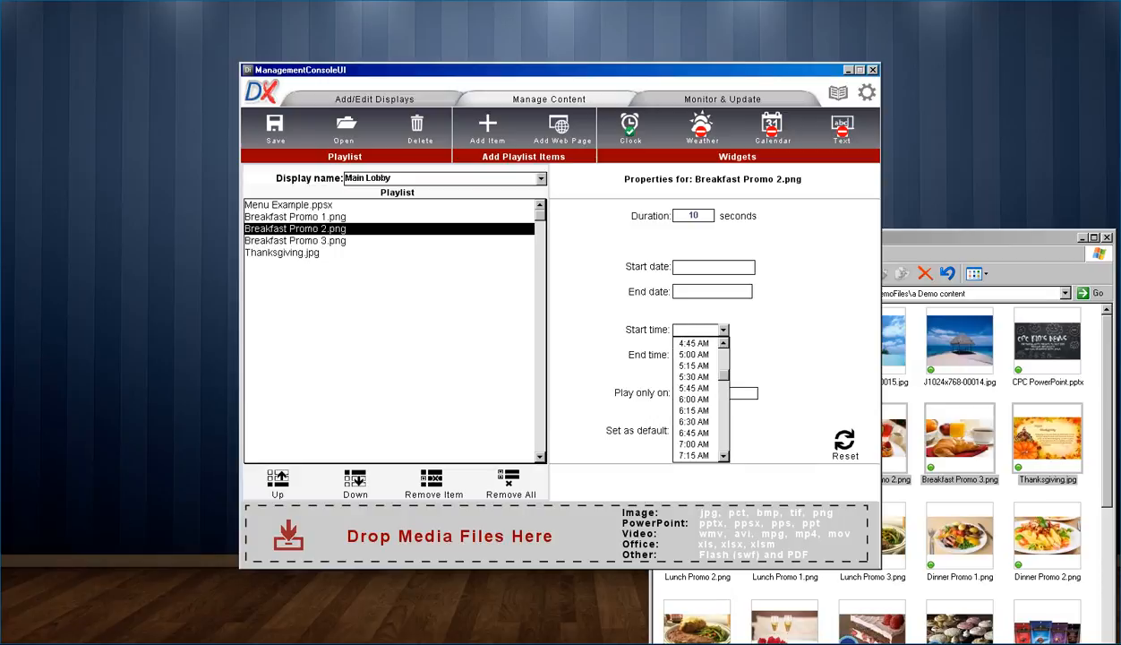
{"action": "left_click", "coordinate": [693, 355]}
{"action": "left_click", "coordinate": [723, 355]}
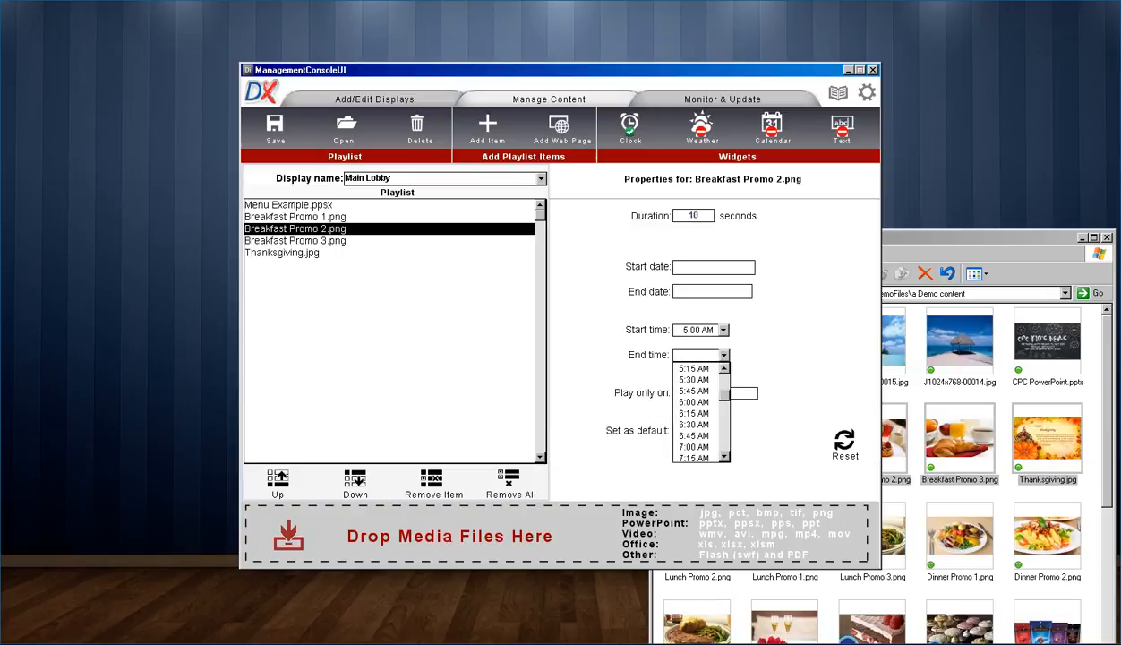
{"action": "scroll", "coordinate": [701, 412], "scroll_direction": "down", "scroll_amount": 3}
{"action": "left_click", "coordinate": [693, 446]}
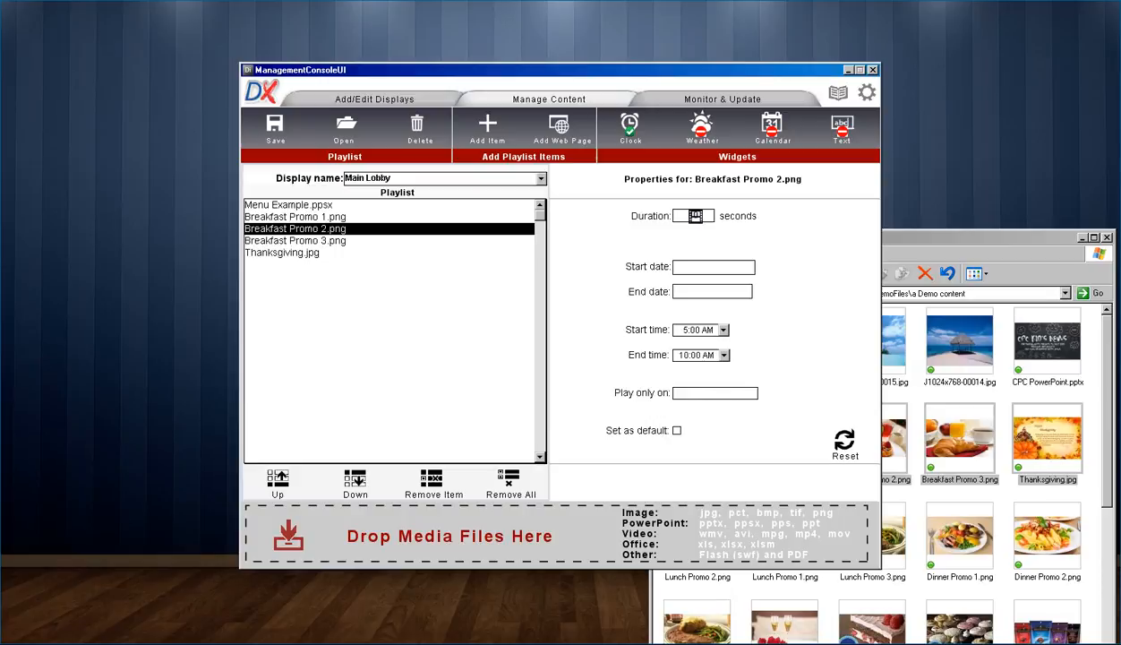
Step: Set Breakfast Promo 3.png to play from 5:00 AM to 10:00 AM
{"action": "left_click", "coordinate": [296, 241]}
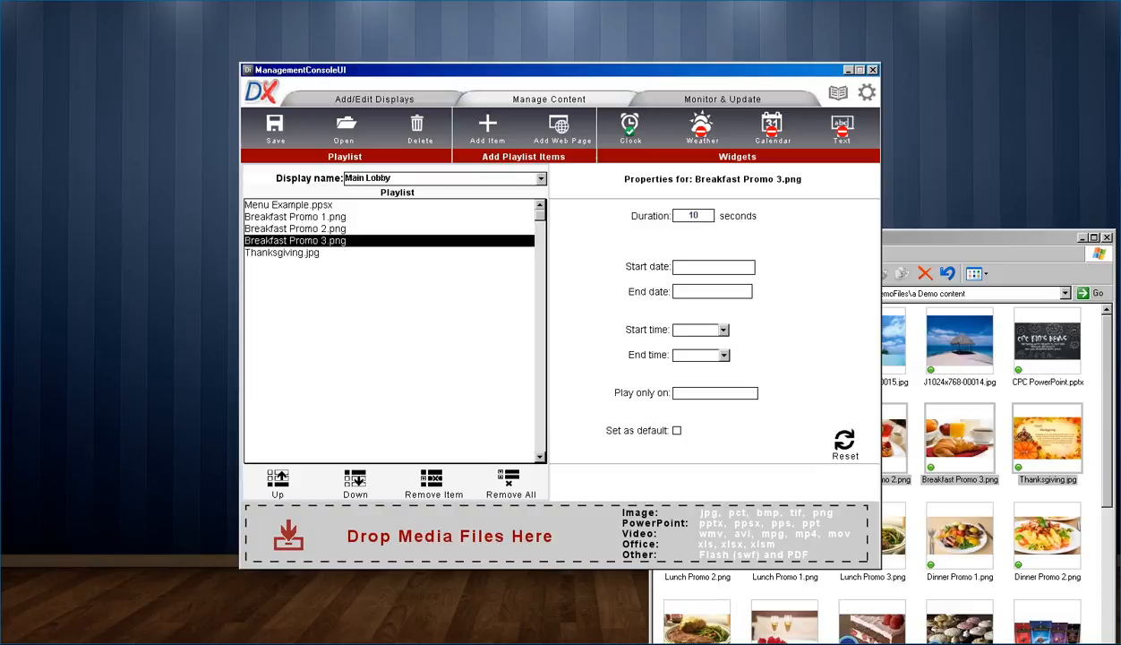
{"action": "left_click", "coordinate": [723, 330]}
{"action": "left_click", "coordinate": [693, 399]}
{"action": "left_click", "coordinate": [723, 330]}
{"action": "left_click", "coordinate": [693, 355]}
{"action": "left_click", "coordinate": [723, 356]}
{"action": "scroll", "coordinate": [701, 413], "scroll_direction": "down", "scroll_amount": 3}
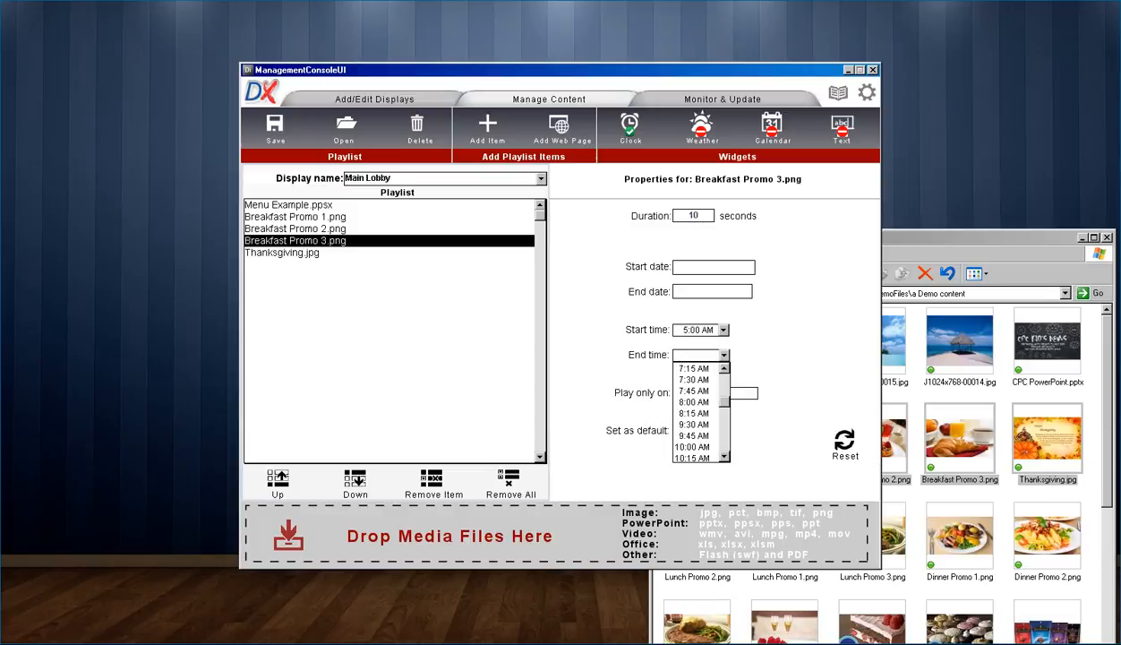
{"action": "left_click", "coordinate": [693, 446]}
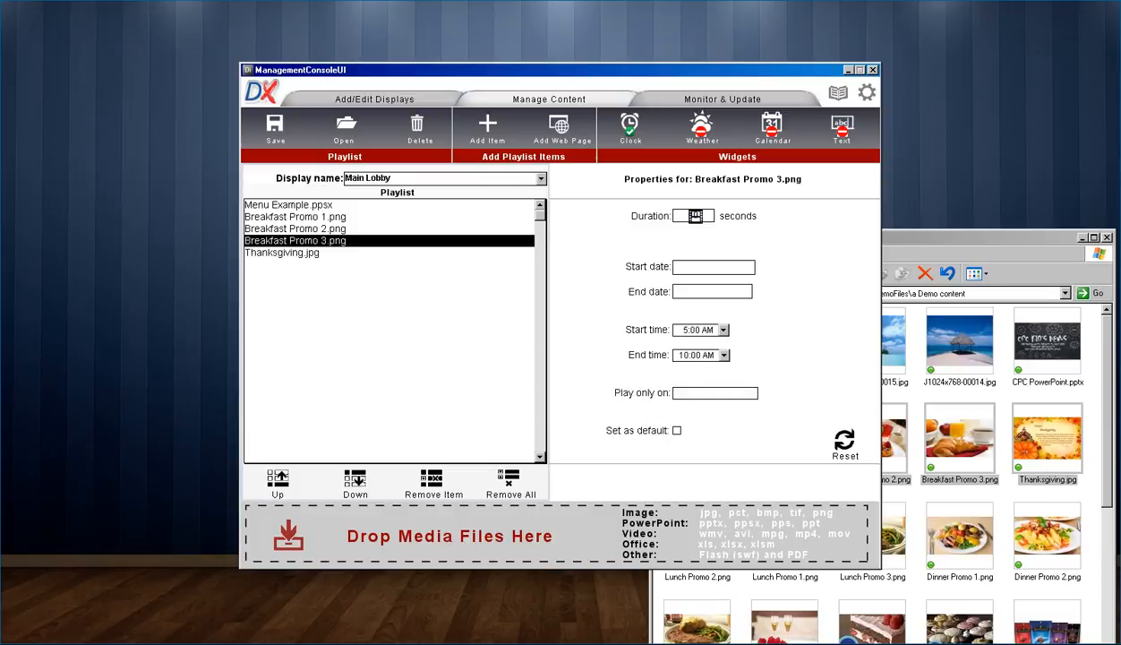
Step: Open Thanksgiving.jpg's start date calendar and advance it to November 2015
{"action": "left_click", "coordinate": [296, 252]}
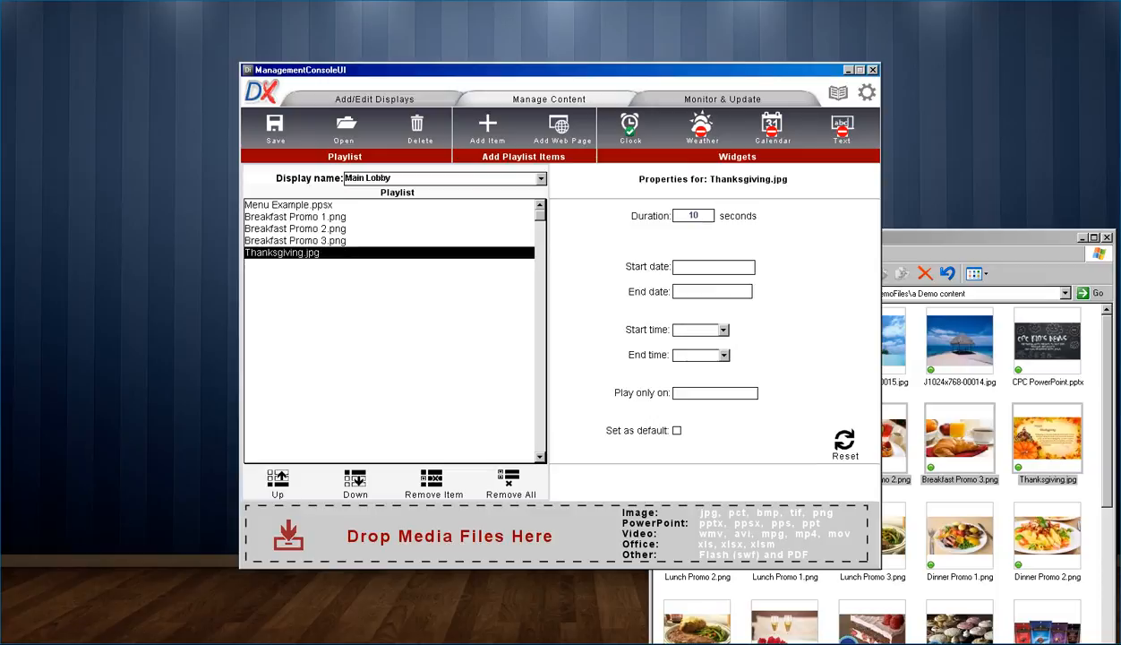
{"action": "left_click", "coordinate": [714, 267]}
{"action": "left_click", "coordinate": [850, 212]}
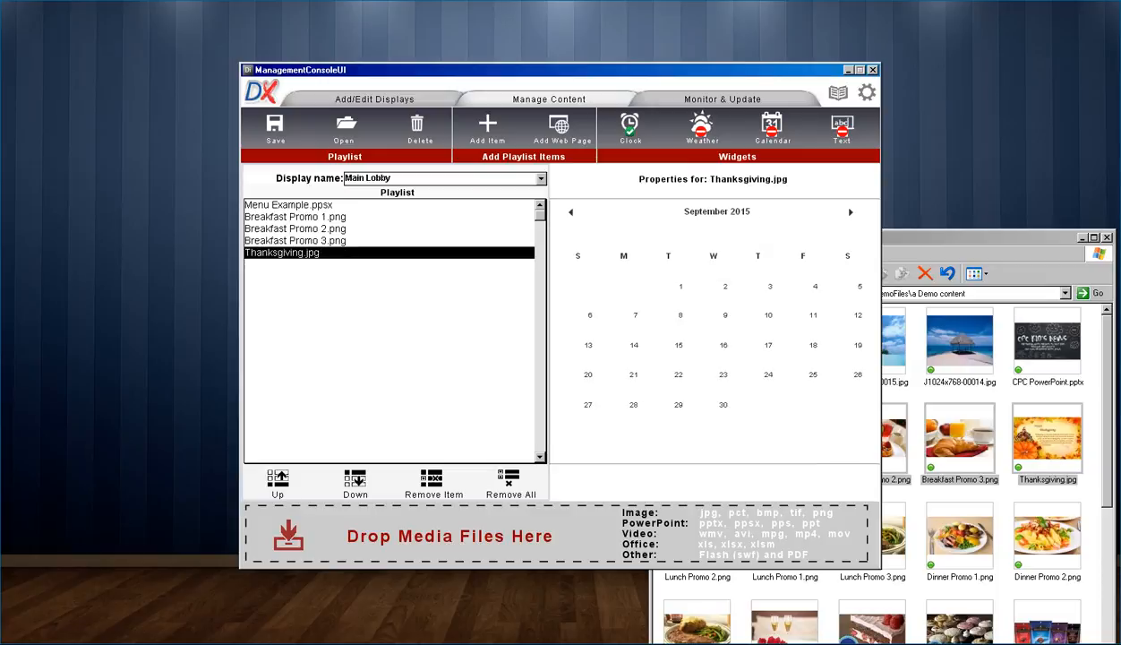
{"action": "left_click", "coordinate": [851, 213]}
{"action": "left_click", "coordinate": [851, 212]}
Step: Give Thanksgiving.jpg start date Nov 1 and end date Nov 30, 2015, then choose Analog clock
{"action": "left_click", "coordinate": [588, 285]}
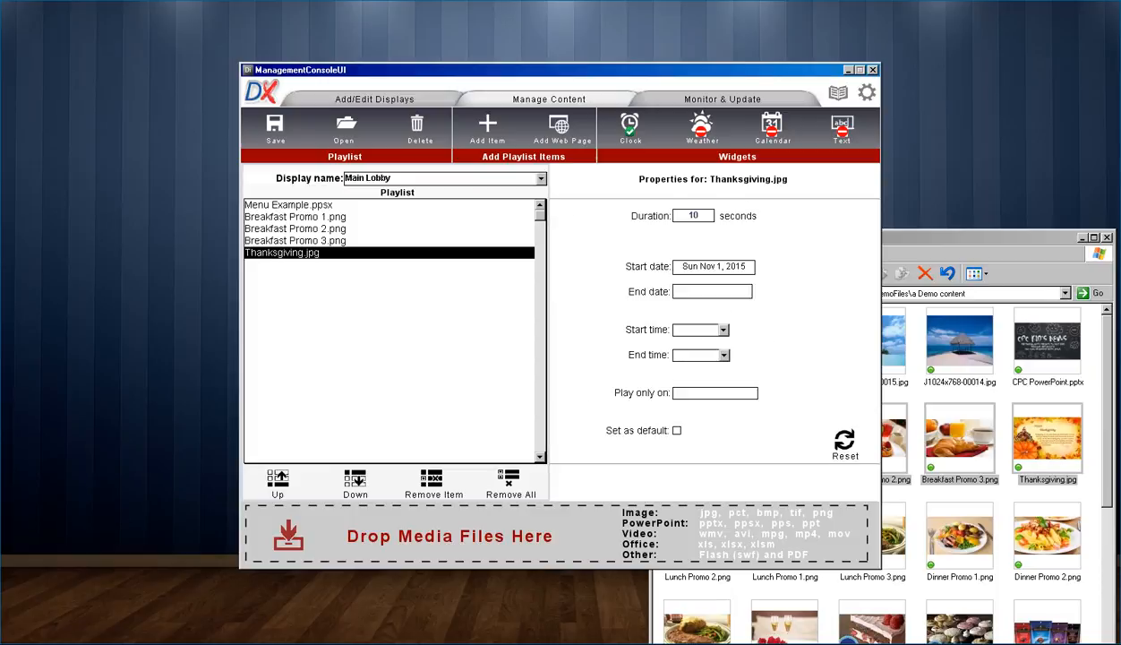
{"action": "left_click", "coordinate": [713, 292]}
{"action": "left_click", "coordinate": [633, 404]}
{"action": "left_click", "coordinate": [631, 128]}
{"action": "left_click", "coordinate": [585, 245]}
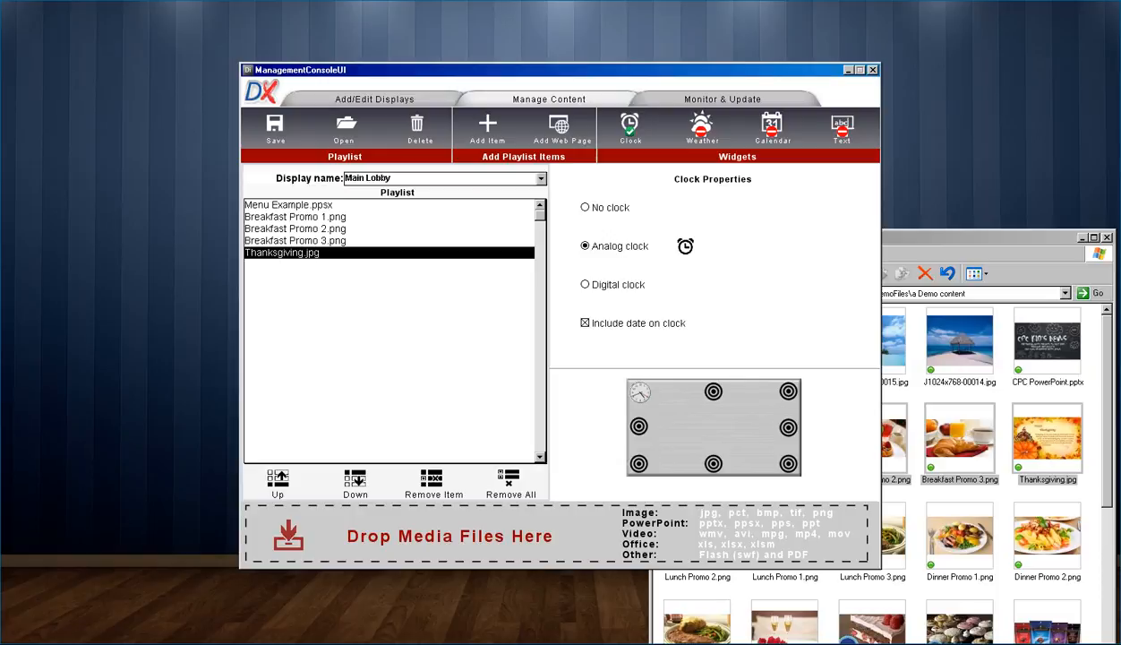
Step: Return to the monitoring view and reload the Main Lobby playlist
{"action": "left_click", "coordinate": [723, 99]}
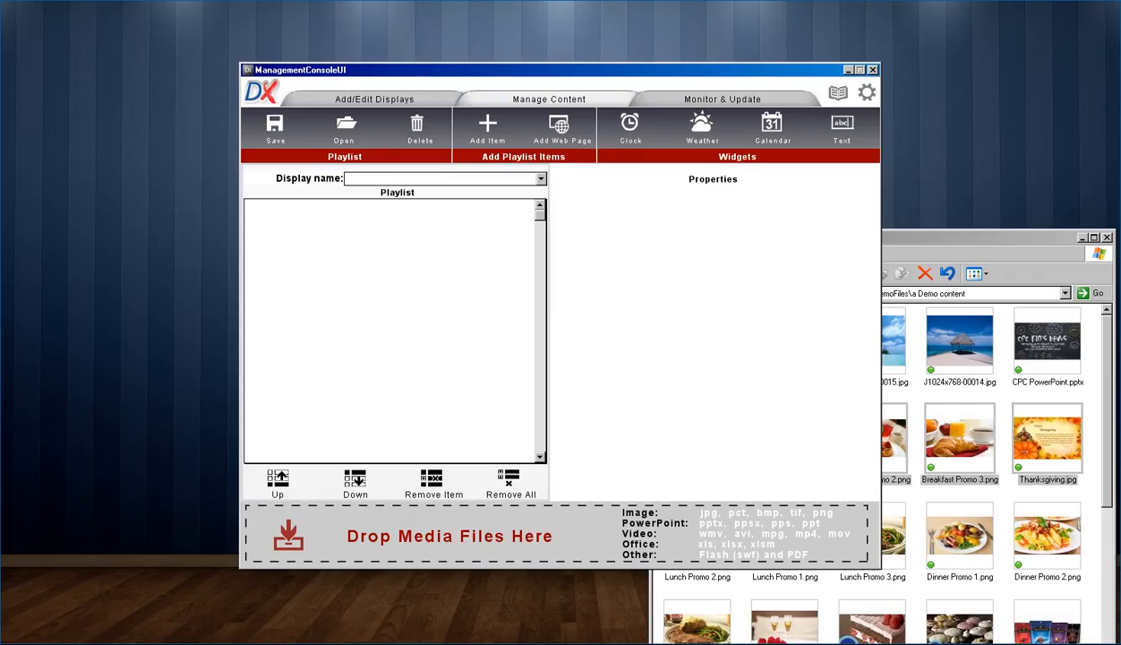
{"action": "left_click", "coordinate": [541, 179]}
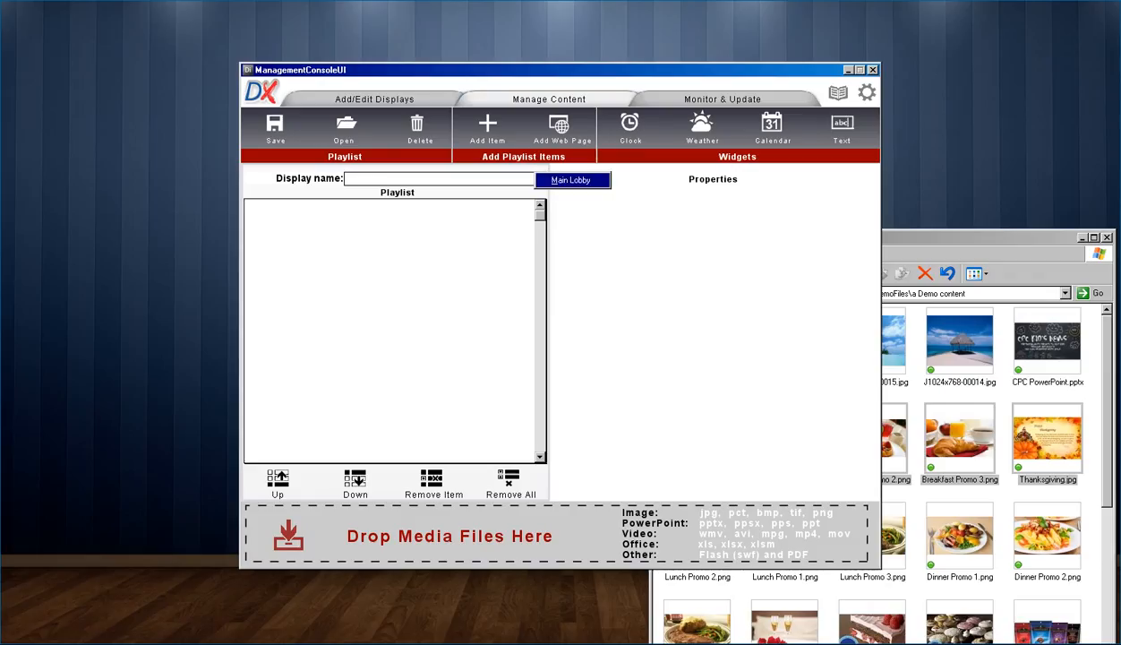
{"action": "left_click", "coordinate": [571, 180]}
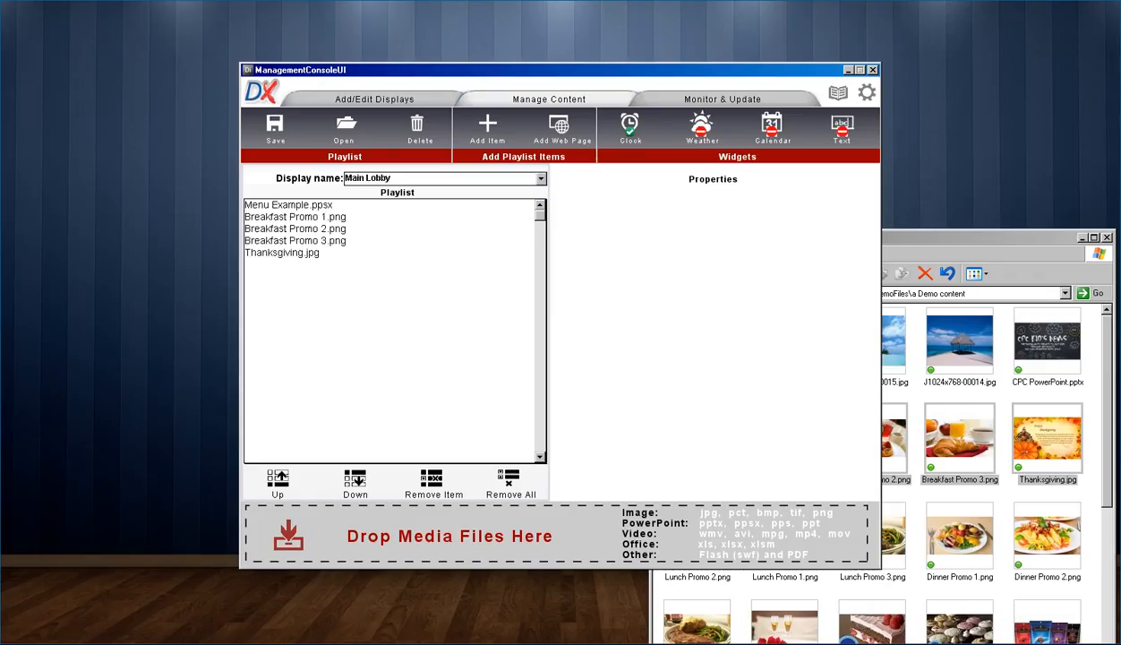
Step: Make the clock a Navy digital clock with the date turned off
{"action": "left_click", "coordinate": [630, 127]}
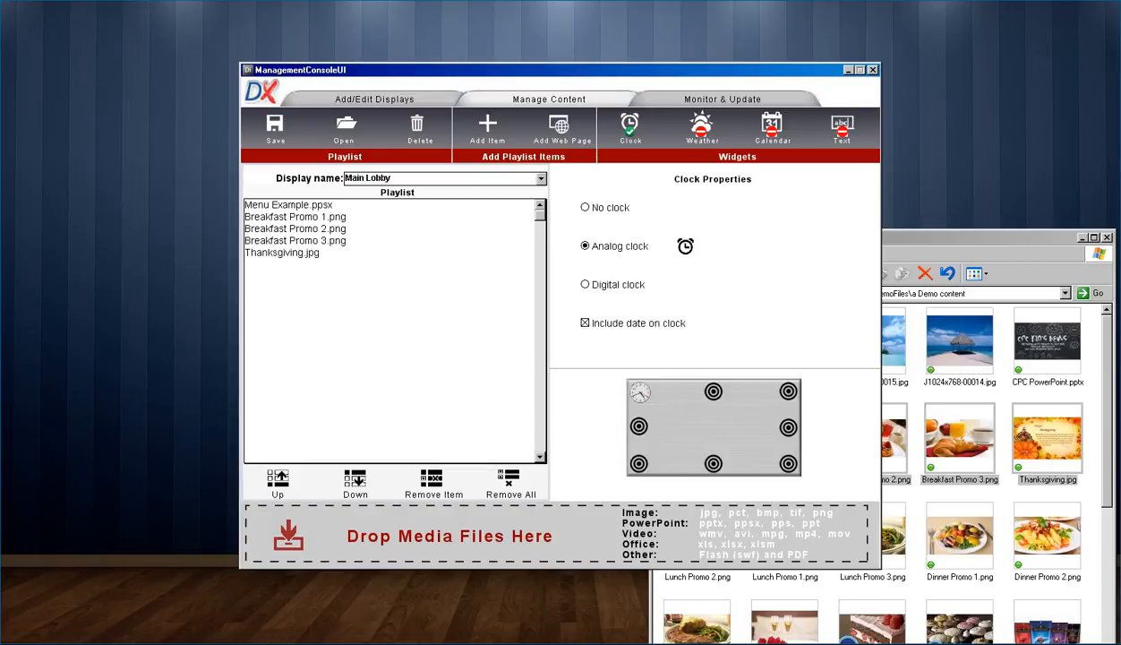
{"action": "left_click", "coordinate": [585, 322]}
{"action": "left_click", "coordinate": [585, 284]}
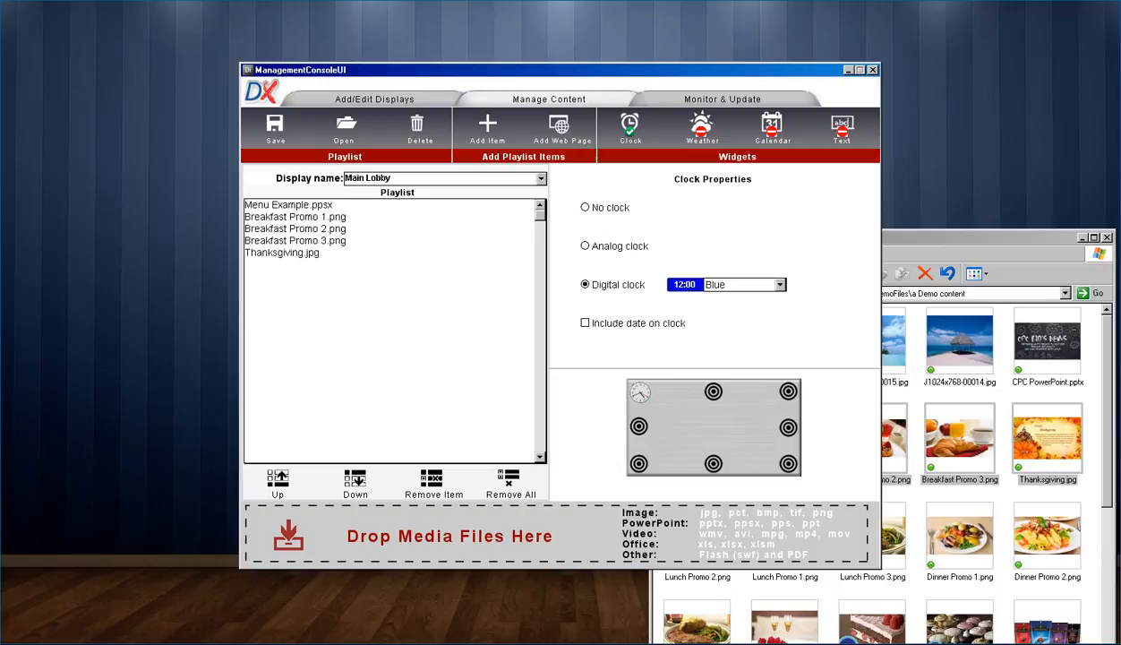
{"action": "left_click", "coordinate": [780, 285]}
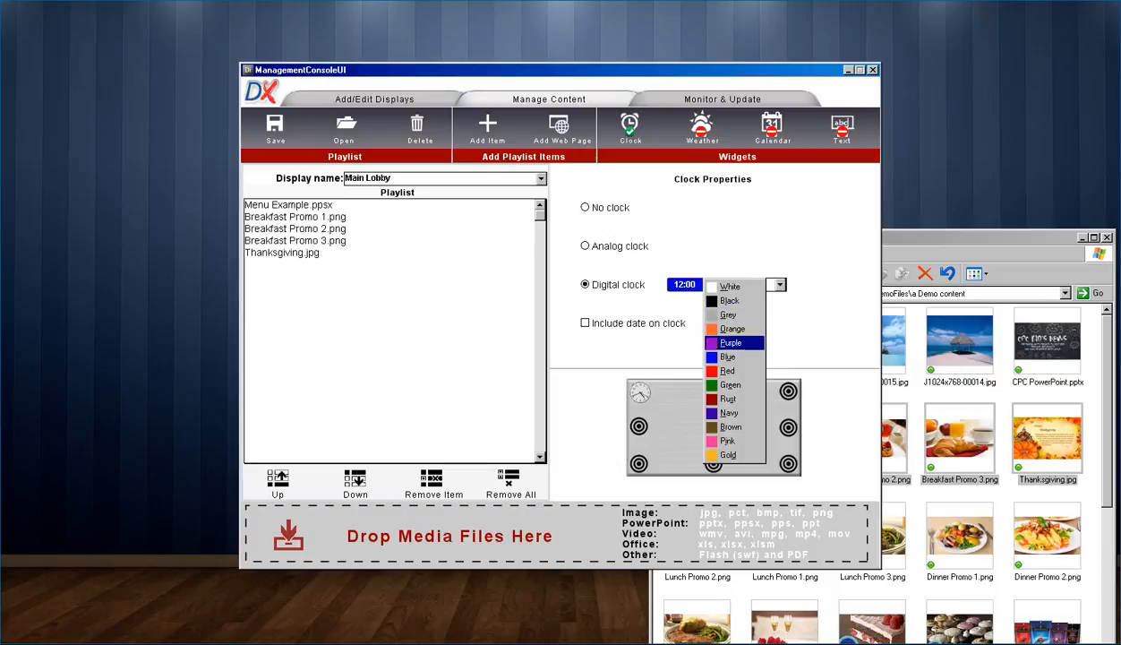
{"action": "left_click", "coordinate": [730, 413]}
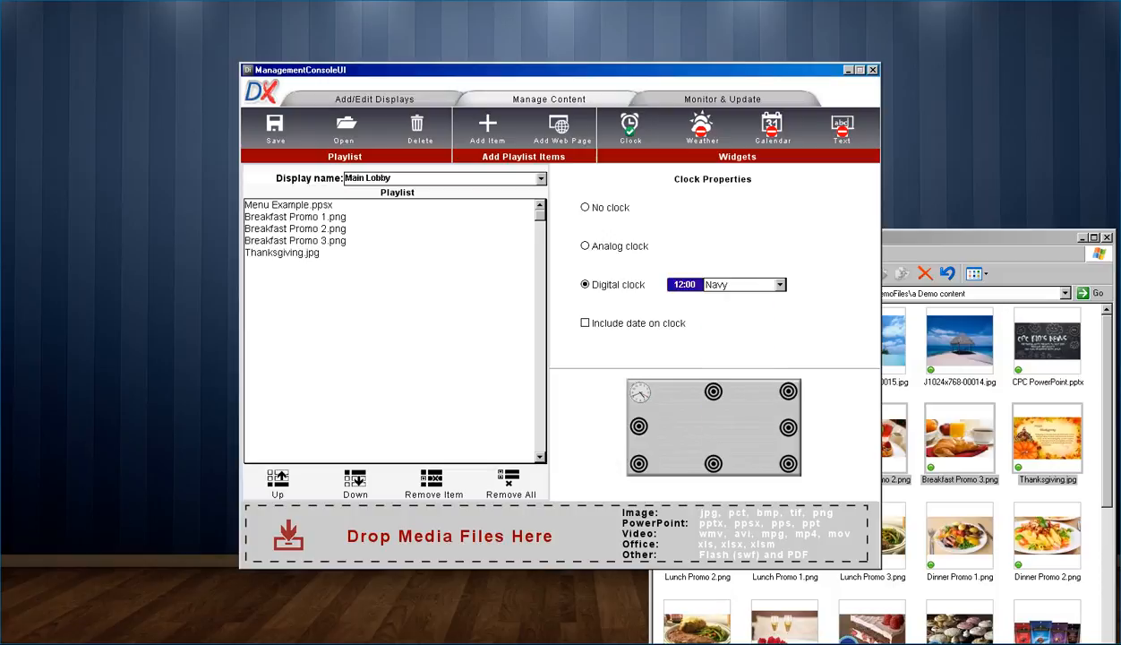
{"action": "left_click", "coordinate": [702, 126]}
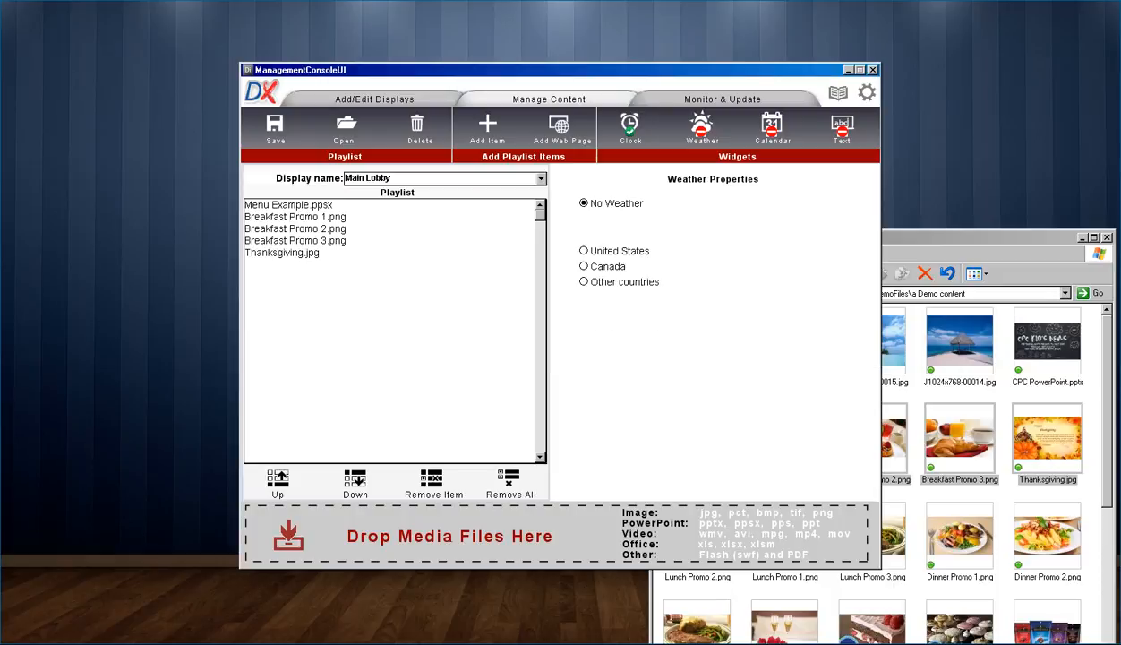
Step: Turn on United States weather with a Navy icon background
{"action": "left_click", "coordinate": [584, 251]}
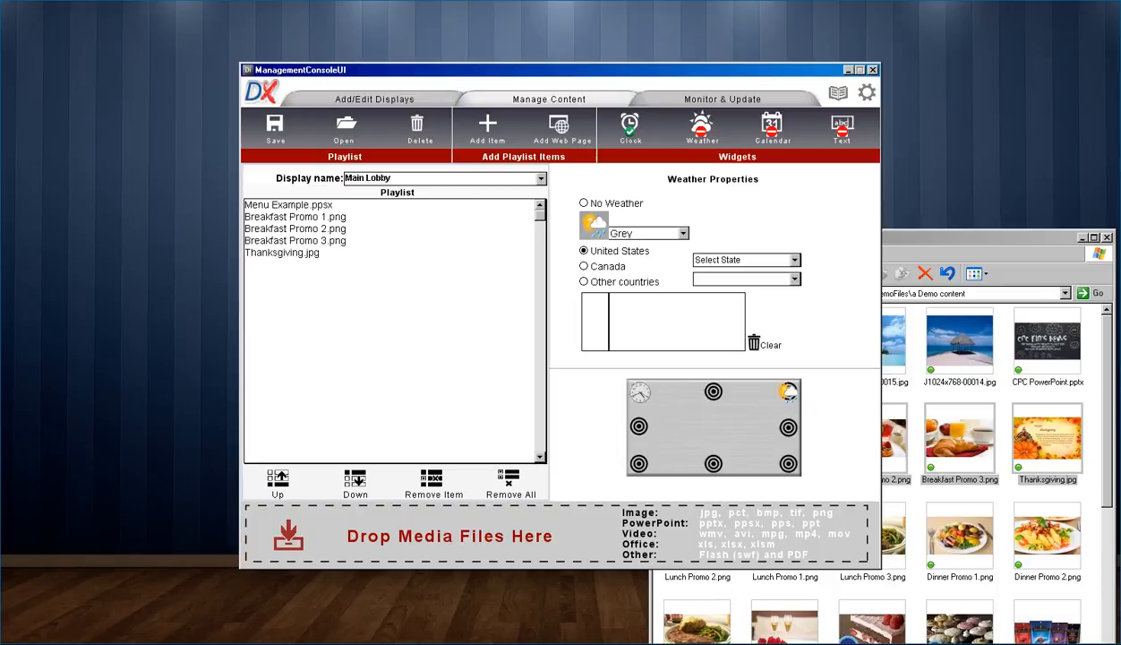
{"action": "left_click", "coordinate": [684, 234]}
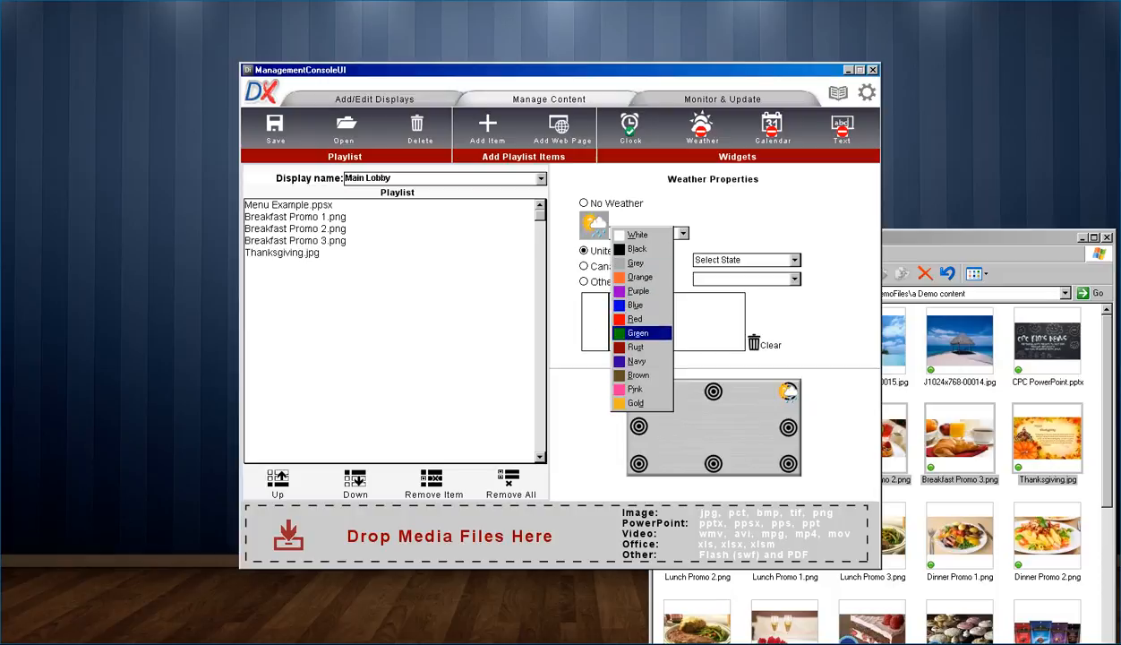
{"action": "left_click", "coordinate": [637, 361]}
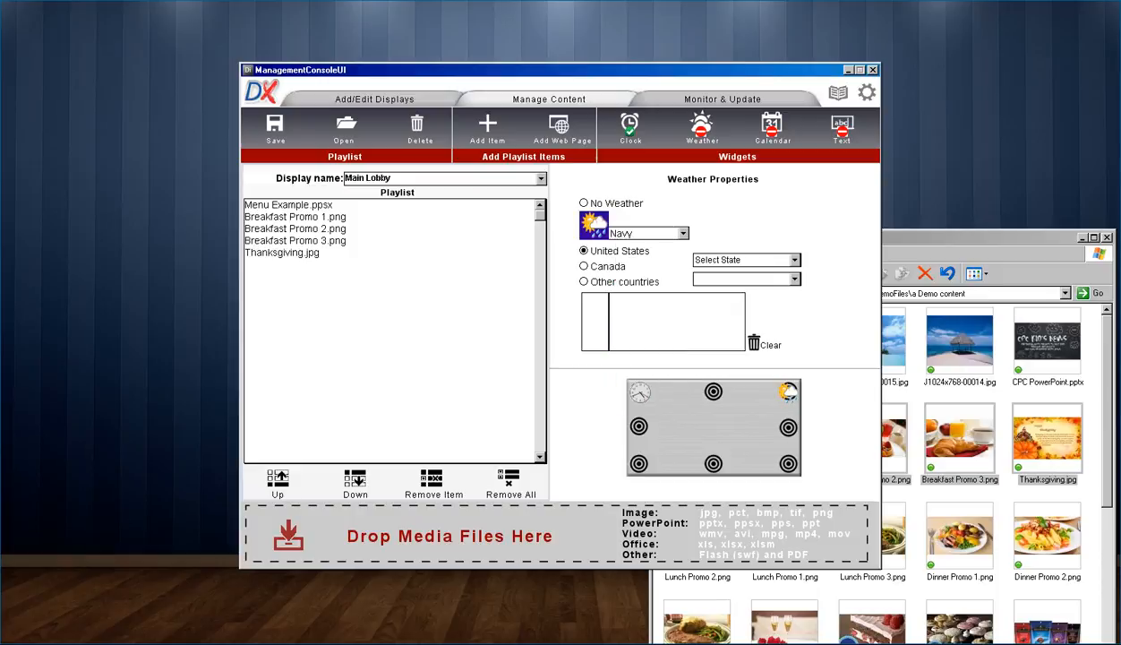
Step: Choose the state and add PHOENIX/SKY HRBR and SCOTTSDALE as weather locations
{"action": "left_click", "coordinate": [793, 259]}
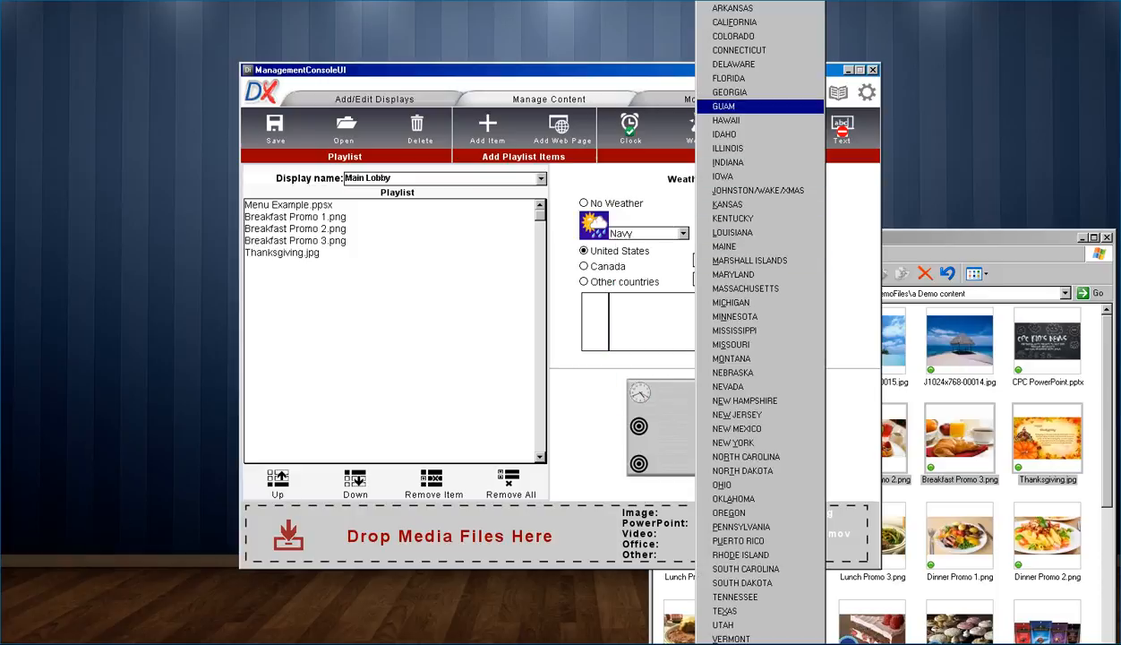
{"action": "left_click", "coordinate": [743, 1]}
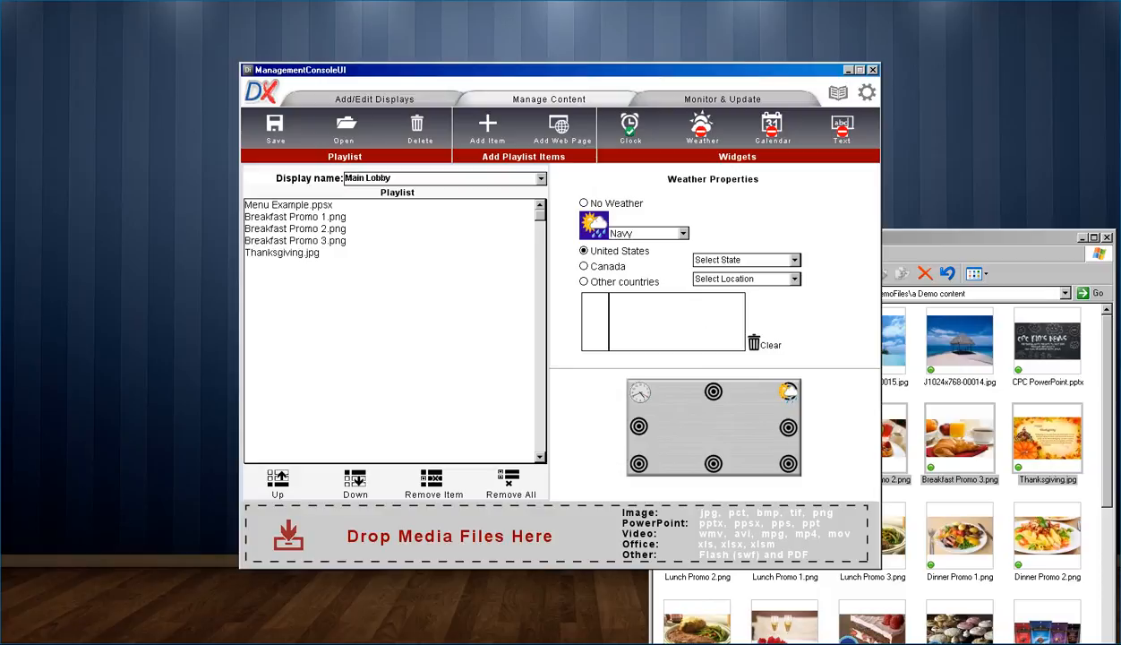
{"action": "left_click", "coordinate": [794, 278]}
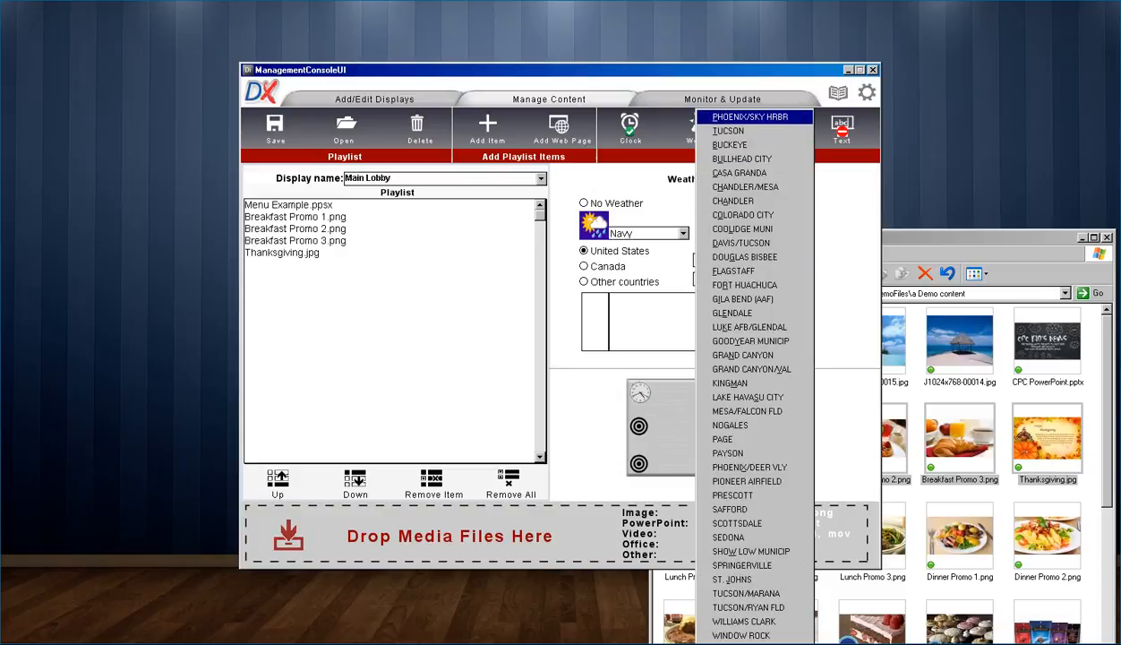
{"action": "left_click", "coordinate": [738, 113]}
{"action": "left_click", "coordinate": [793, 279]}
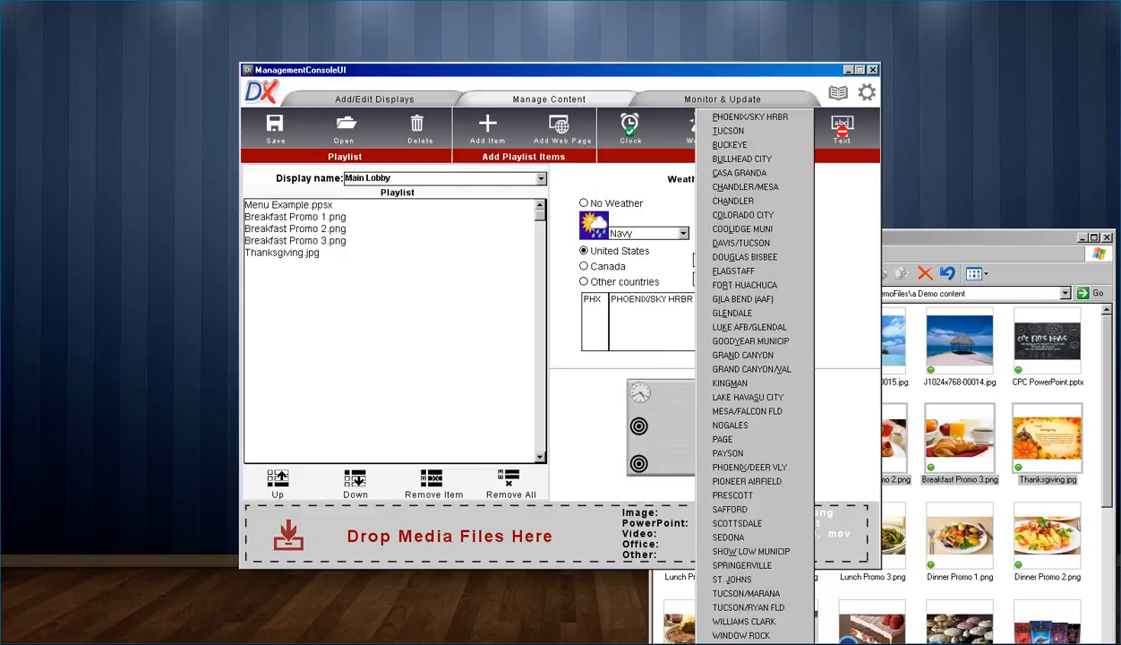
{"action": "left_click", "coordinate": [739, 511]}
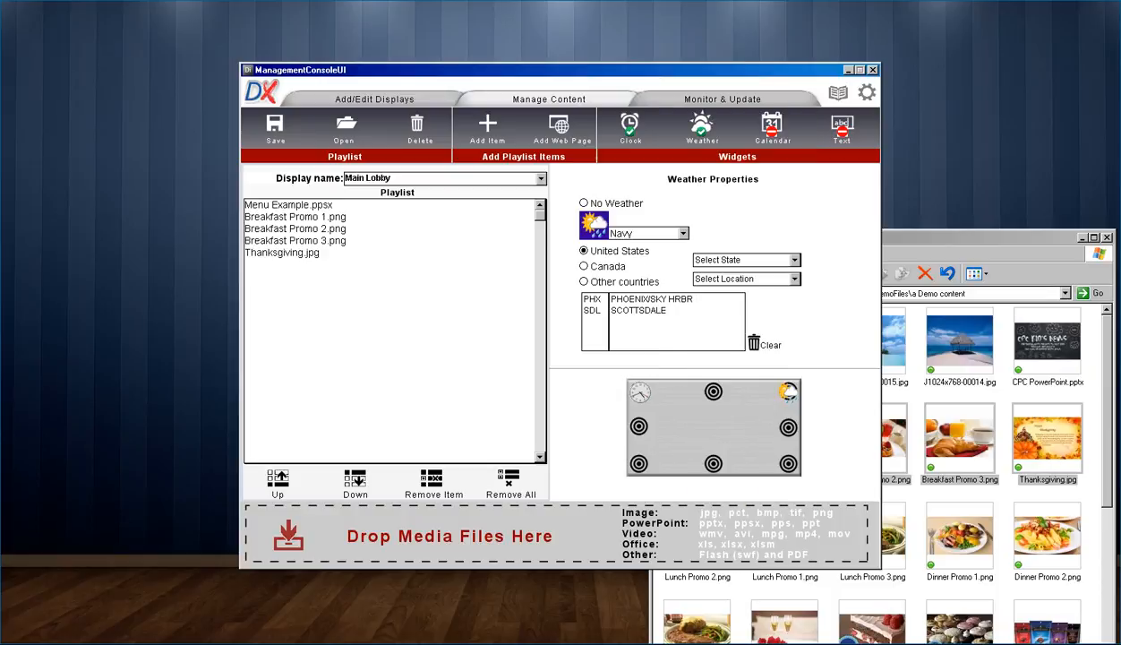
{"action": "left_click", "coordinate": [772, 127]}
Step: Turn on the calendar widget in Navy
{"action": "left_click", "coordinate": [630, 232]}
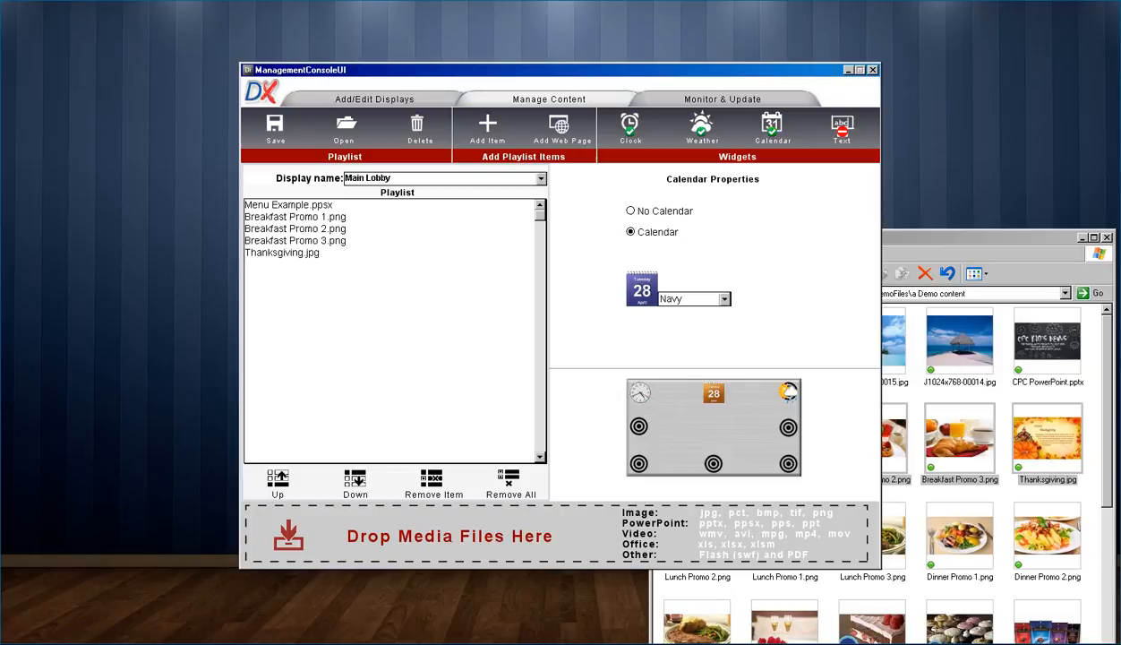
{"action": "left_click", "coordinate": [724, 299]}
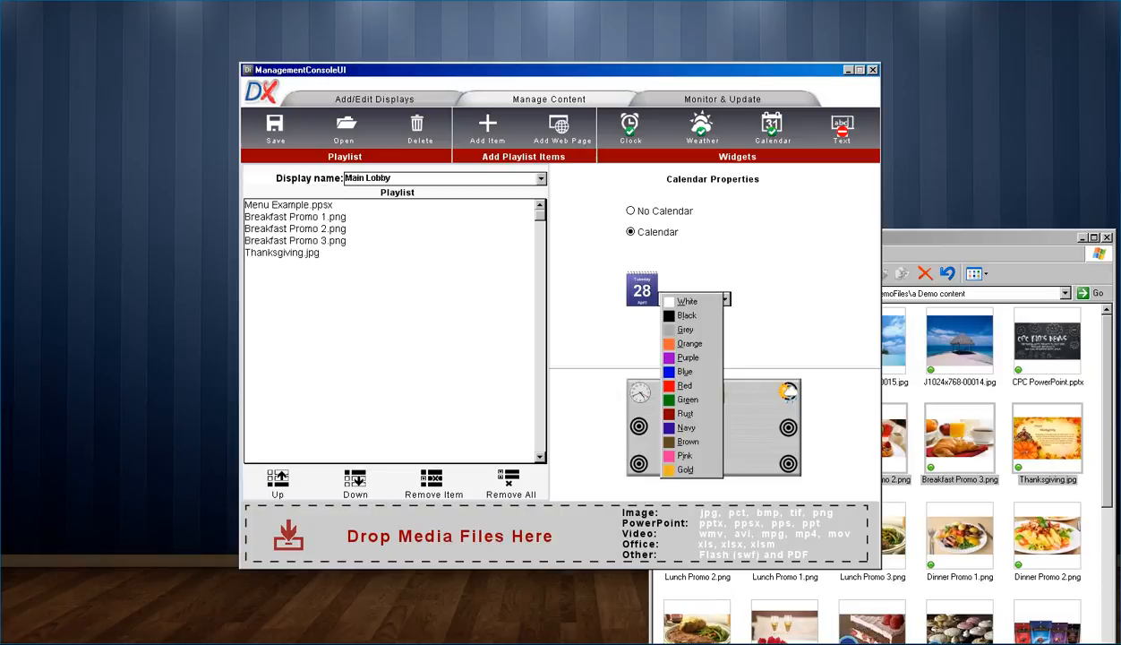
{"action": "left_click", "coordinate": [688, 428]}
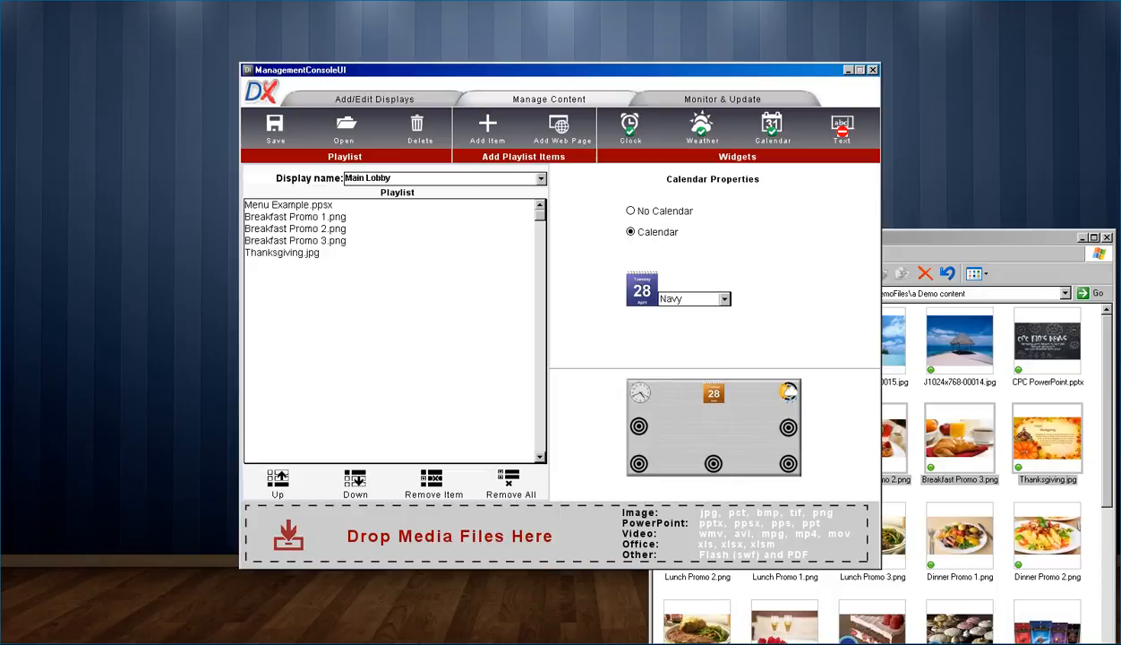
Step: Place the scrolling text bar at the bottom of the screen and bring up its font settings
{"action": "left_click", "coordinate": [842, 127]}
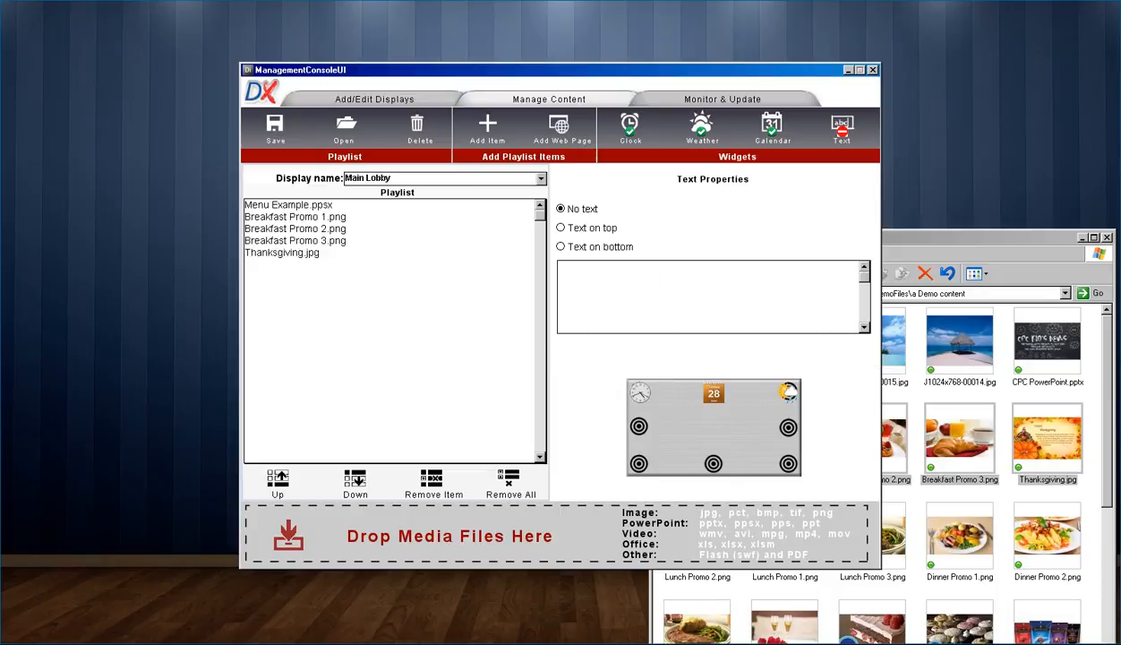
{"action": "left_click", "coordinate": [562, 246]}
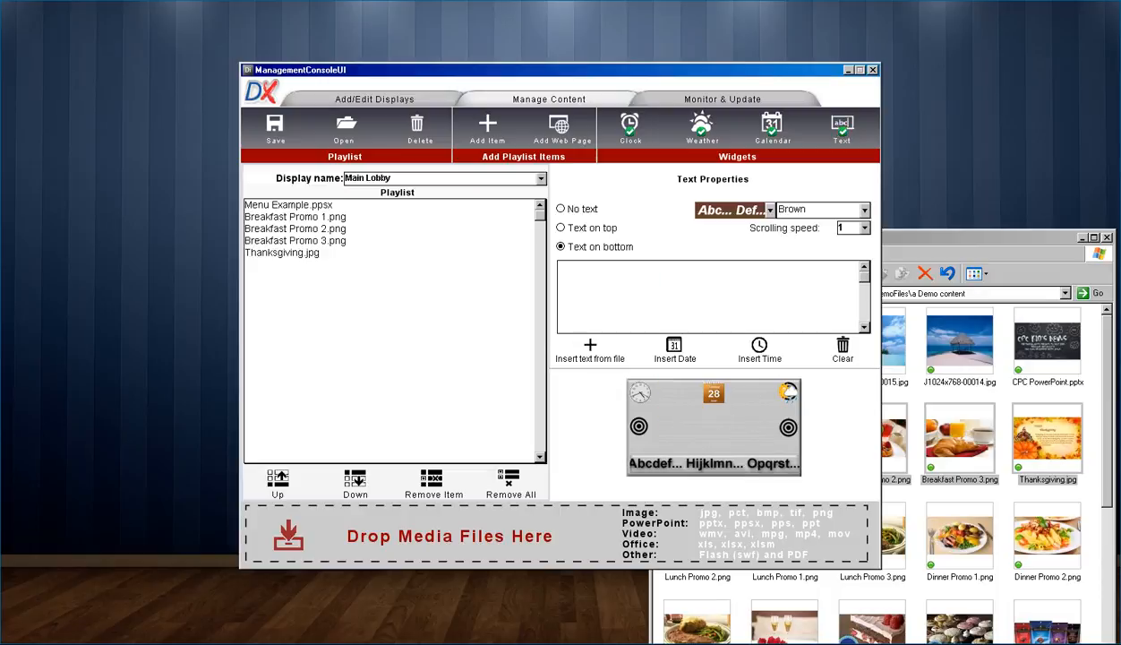
{"action": "left_click", "coordinate": [561, 228]}
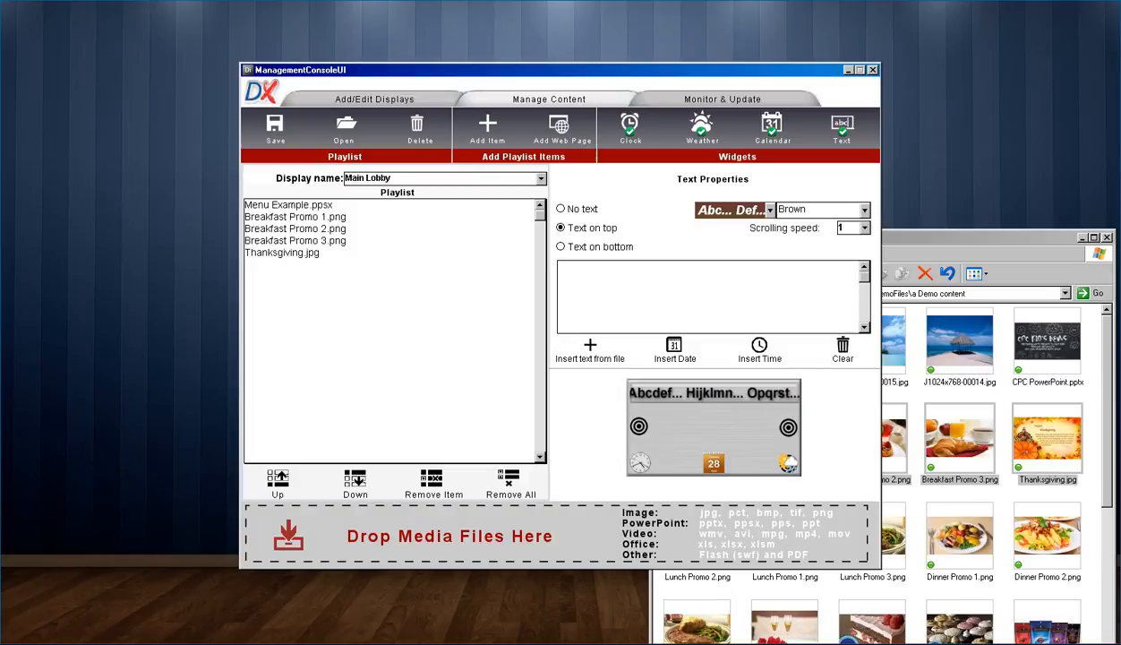
{"action": "left_click", "coordinate": [561, 246]}
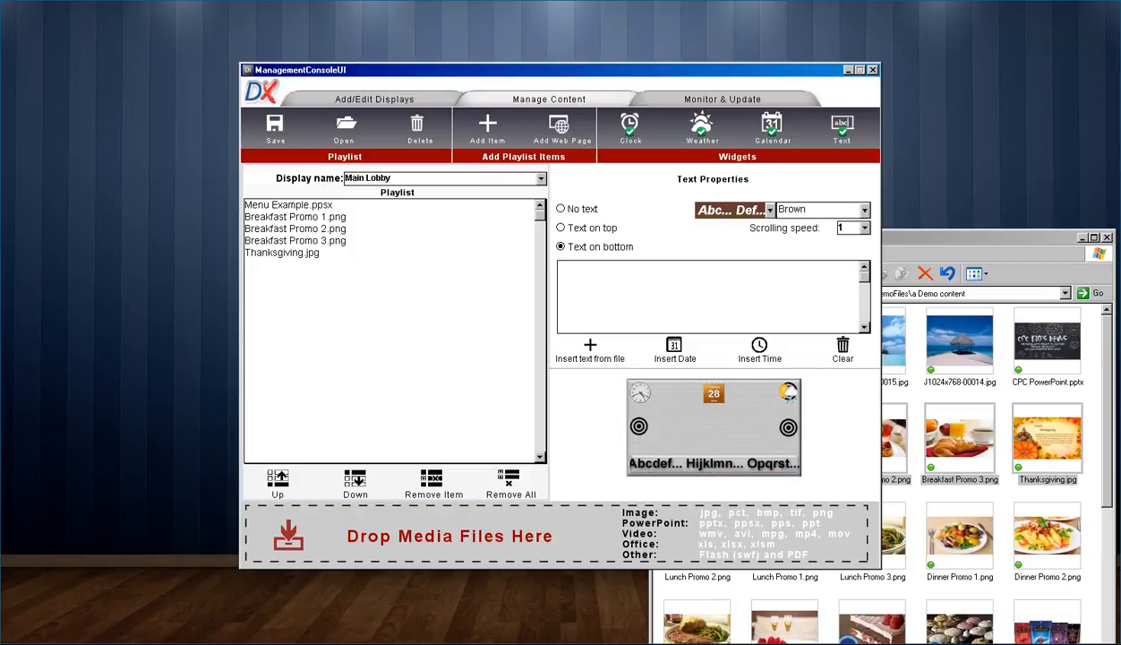
{"action": "left_click", "coordinate": [770, 211]}
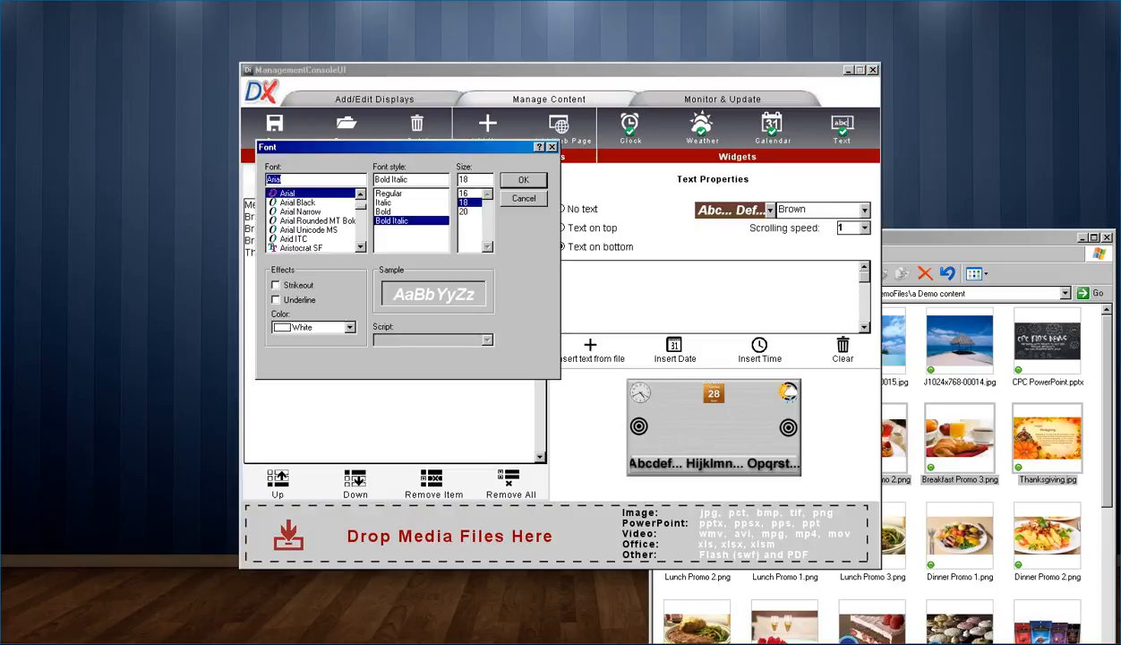
Step: Set the scrolling text font colour to Navy and its background to Yellow Neon
{"action": "left_click", "coordinate": [351, 328]}
{"action": "left_click", "coordinate": [350, 360]}
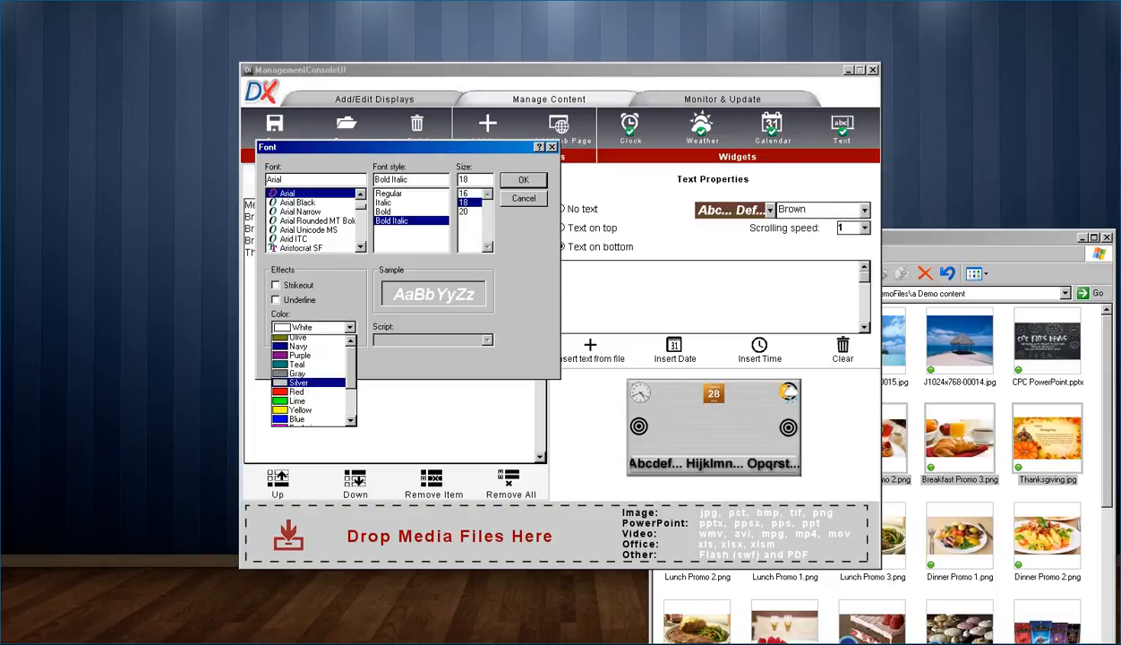
{"action": "left_click", "coordinate": [300, 376]}
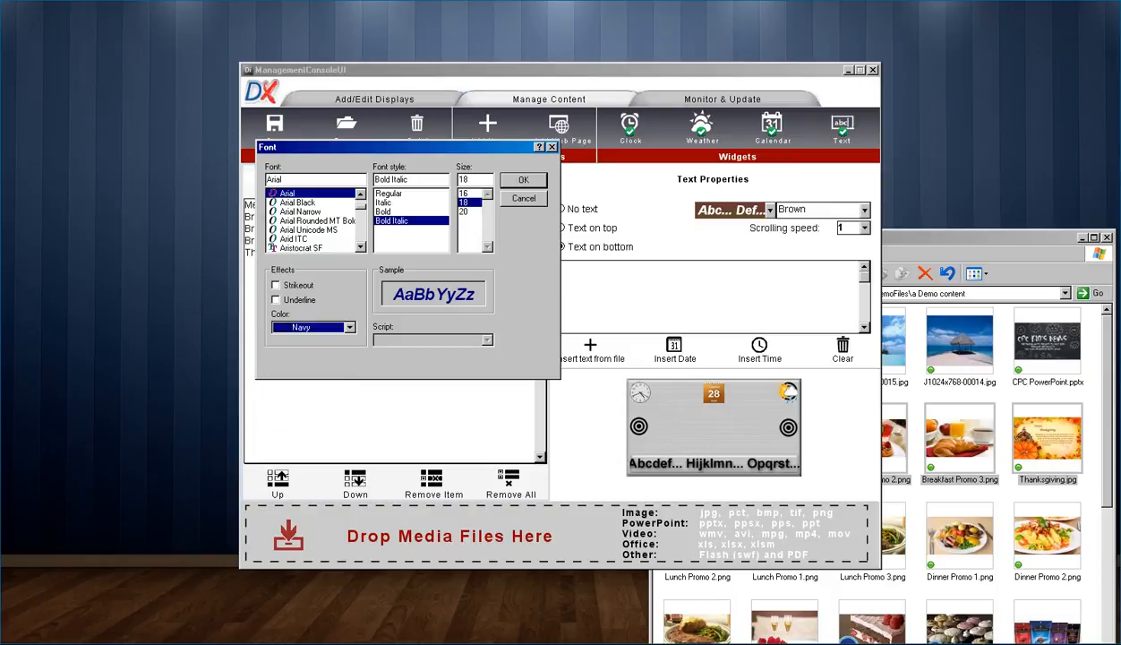
{"action": "left_click", "coordinate": [523, 180]}
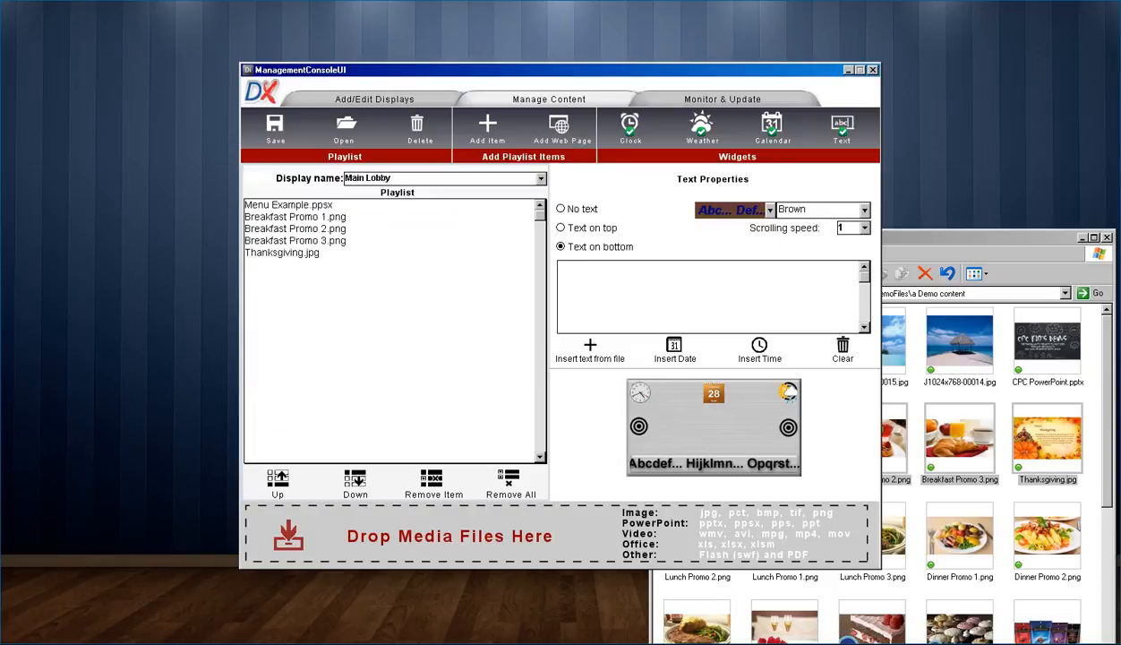
{"action": "left_click", "coordinate": [865, 208]}
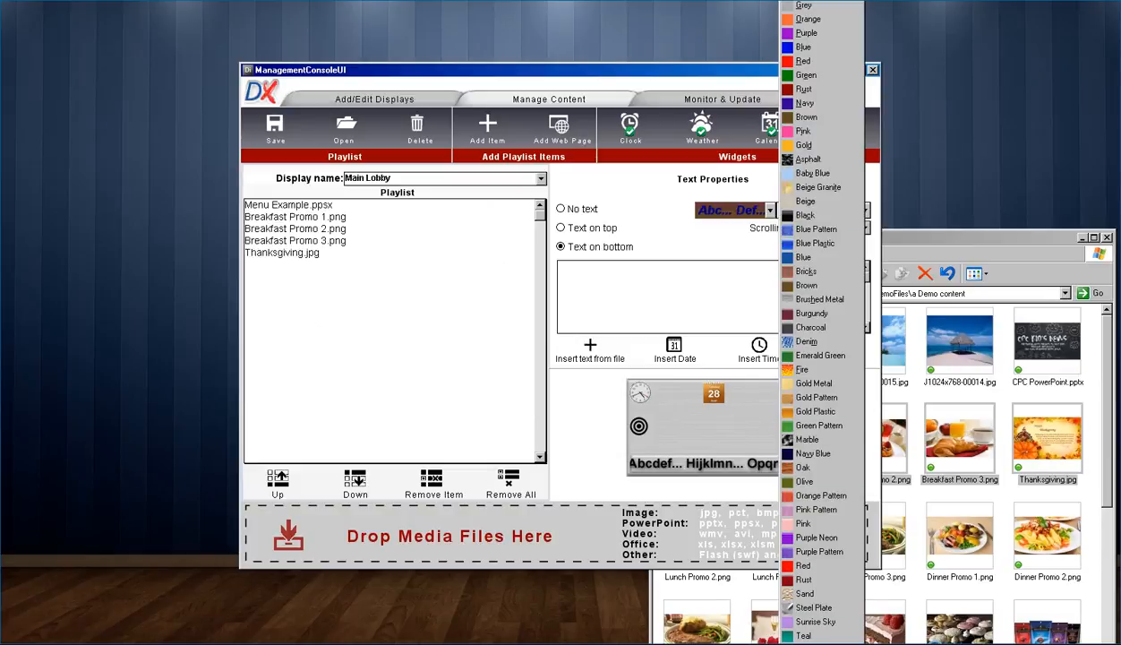
{"action": "left_click", "coordinate": [814, 642]}
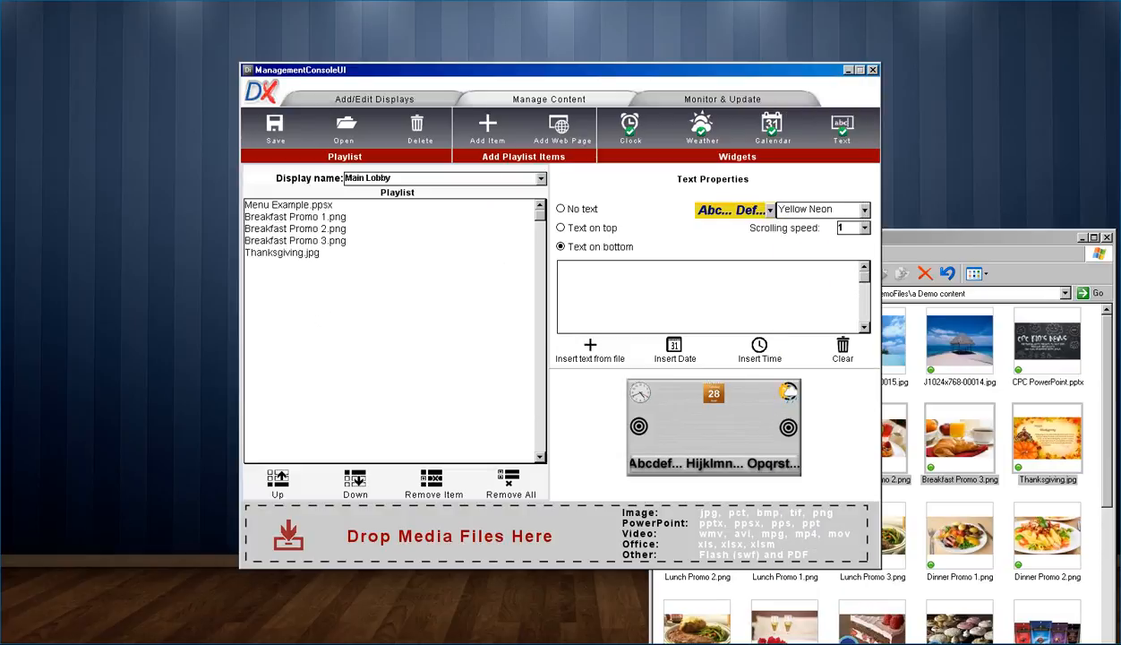
Step: Set the scrolling speed to 5 and enter the text 'Welcome to Best Wave!'
{"action": "left_click", "coordinate": [864, 227]}
{"action": "left_click", "coordinate": [856, 286]}
{"action": "type", "text": "Welcome to Best Wave!"}
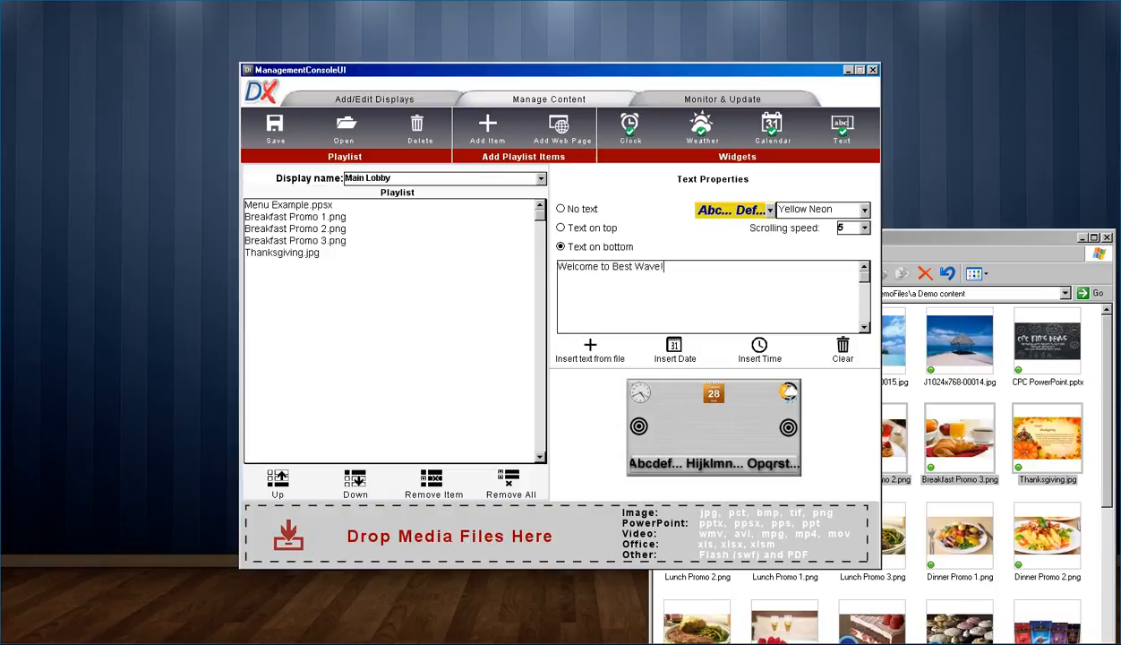
Step: Add the current date and time to the ticker on a new line, separated by '~'
{"action": "left_click", "coordinate": [674, 349]}
{"action": "left_click", "coordinate": [759, 349]}
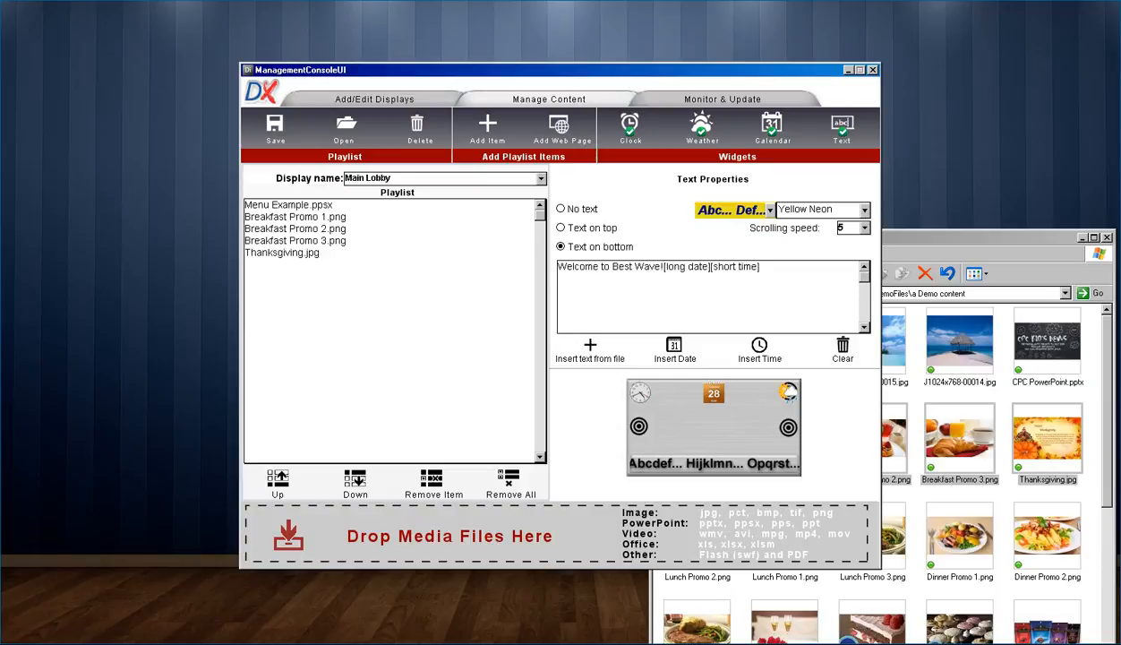
{"action": "key", "text": "Return"}
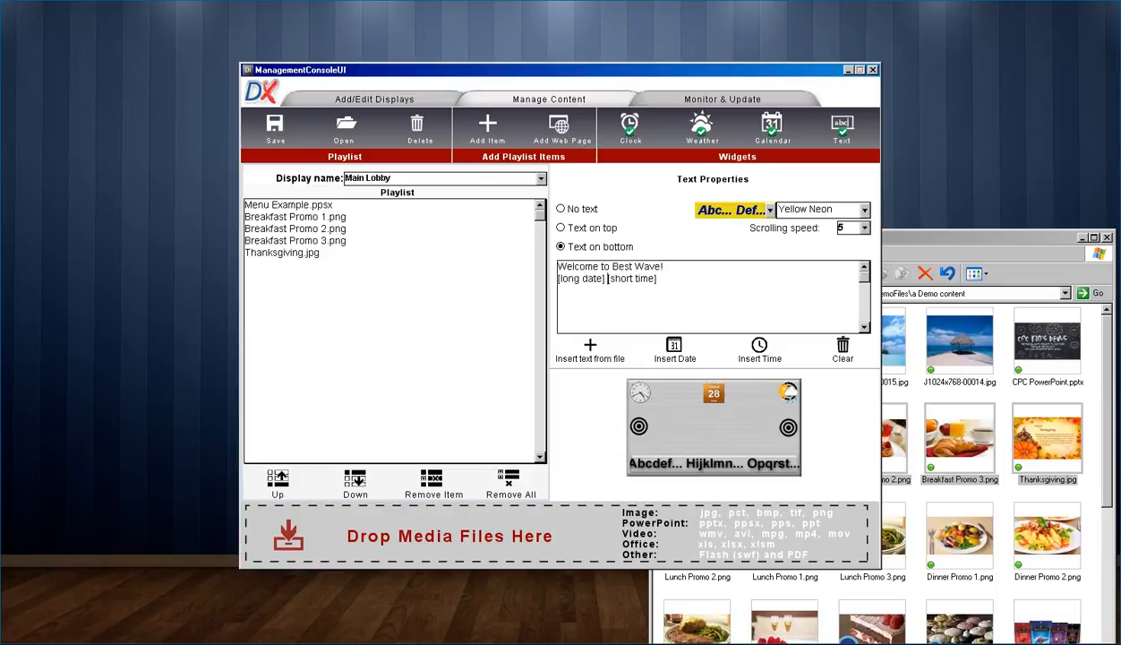
{"action": "type", "text": "~"}
{"action": "key", "text": "End"}
Step: Insert the AP TopStories.txt feed into the ticker and switch to Monitor & Update
{"action": "left_click", "coordinate": [590, 348]}
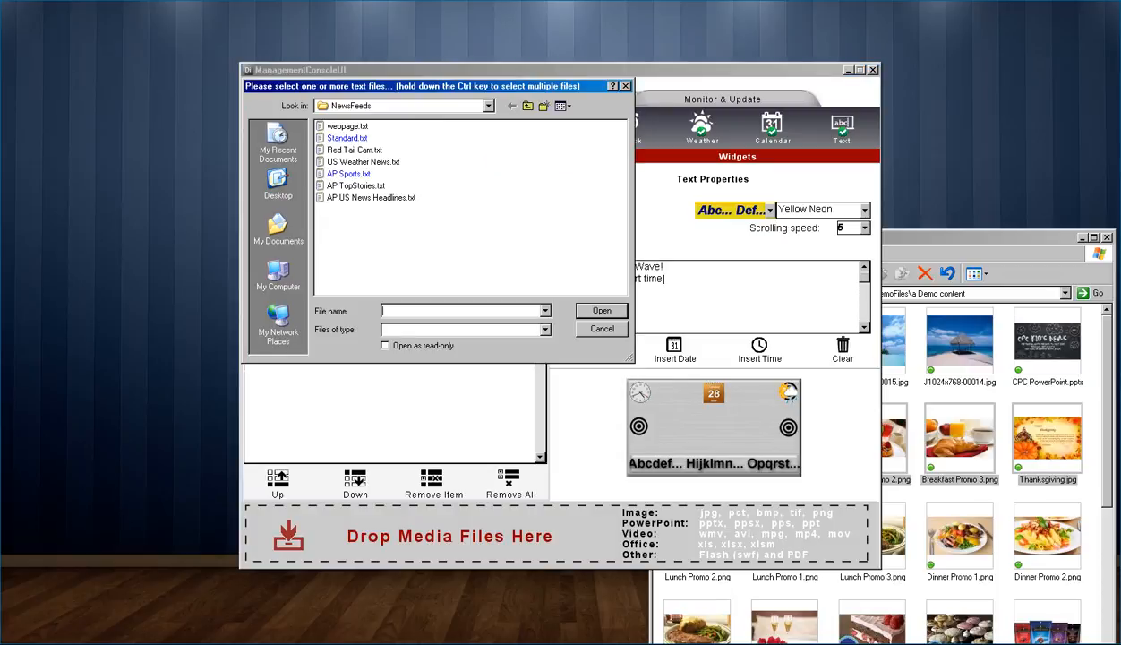
{"action": "double_click", "coordinate": [356, 186]}
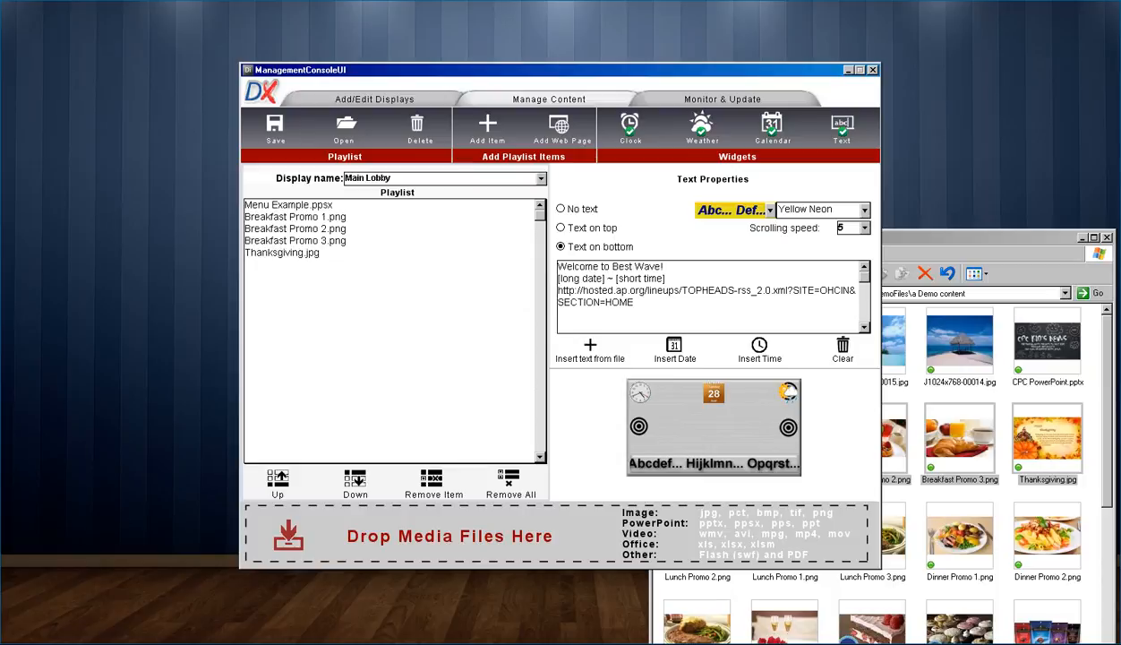
{"action": "left_click", "coordinate": [722, 100]}
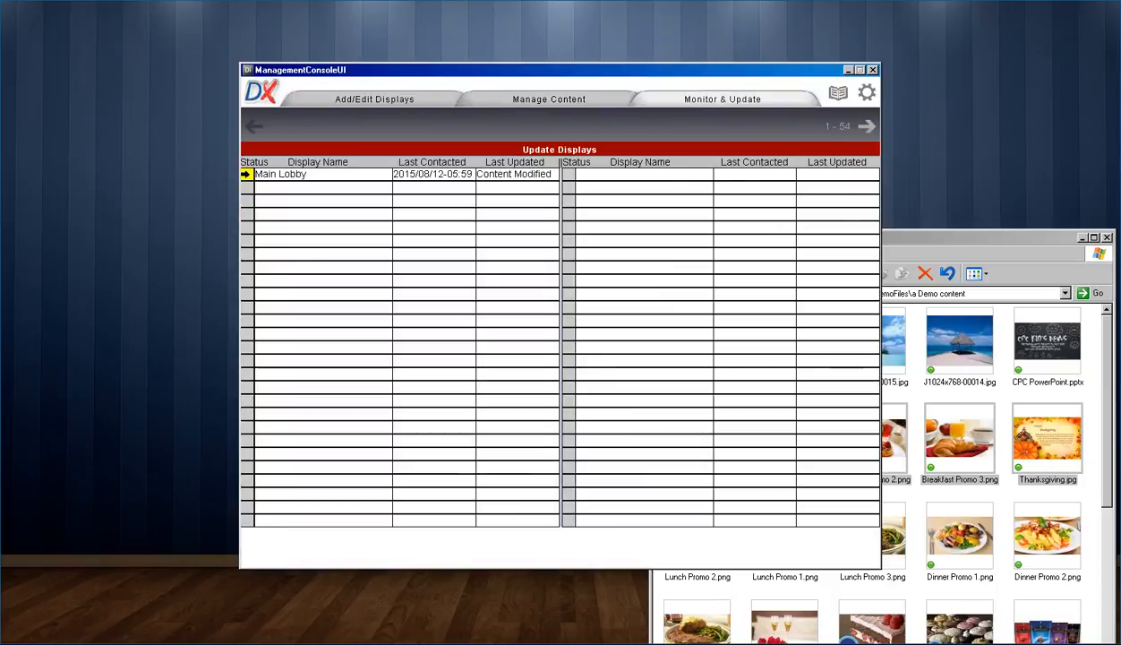